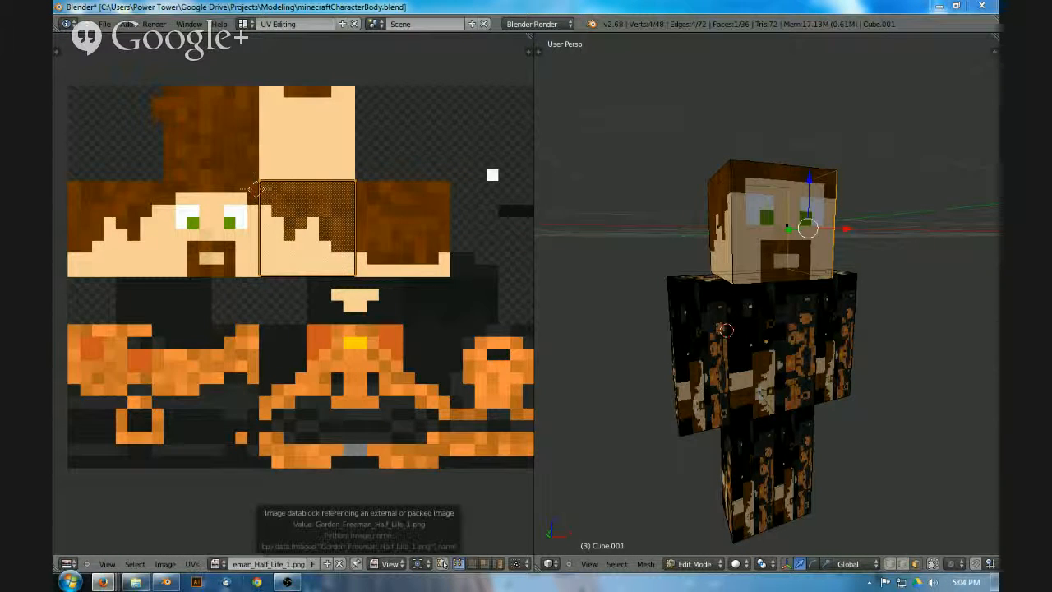
- Switch to the YouTube Live Events browser window and close it
mouse_move(102, 581)
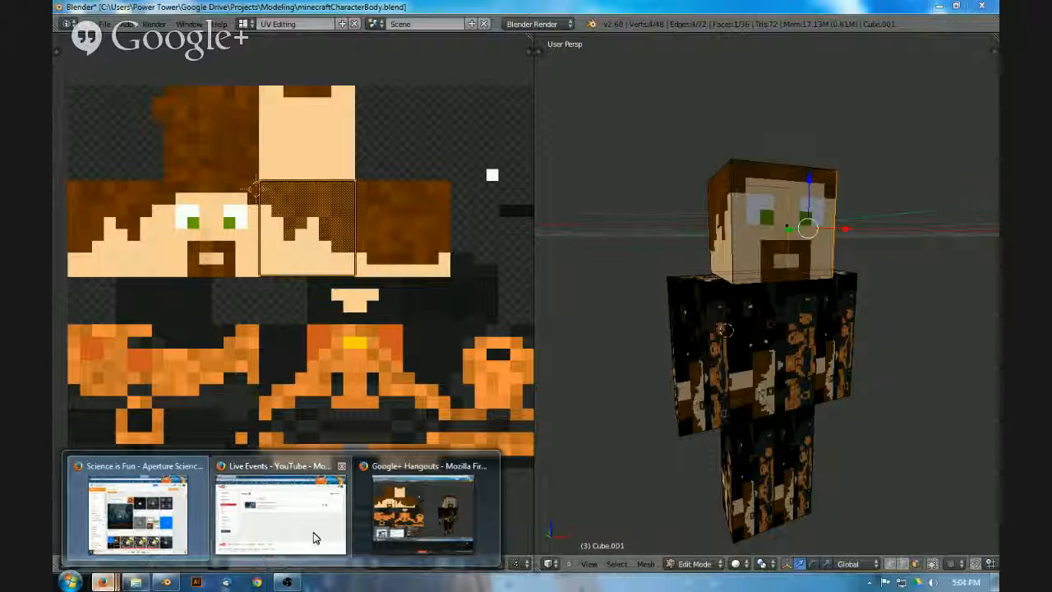
click(317, 535)
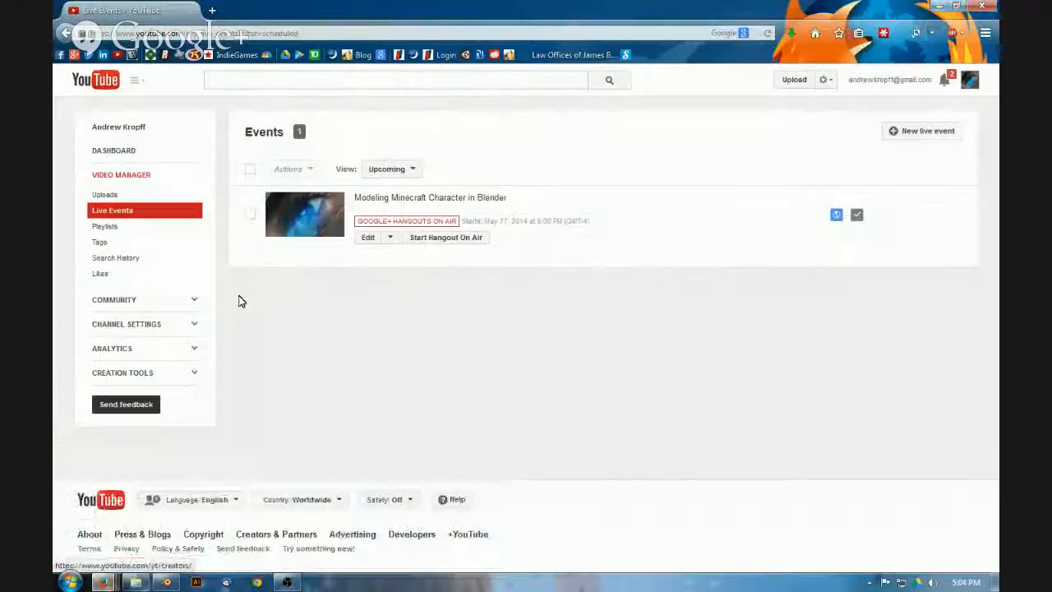
click(980, 6)
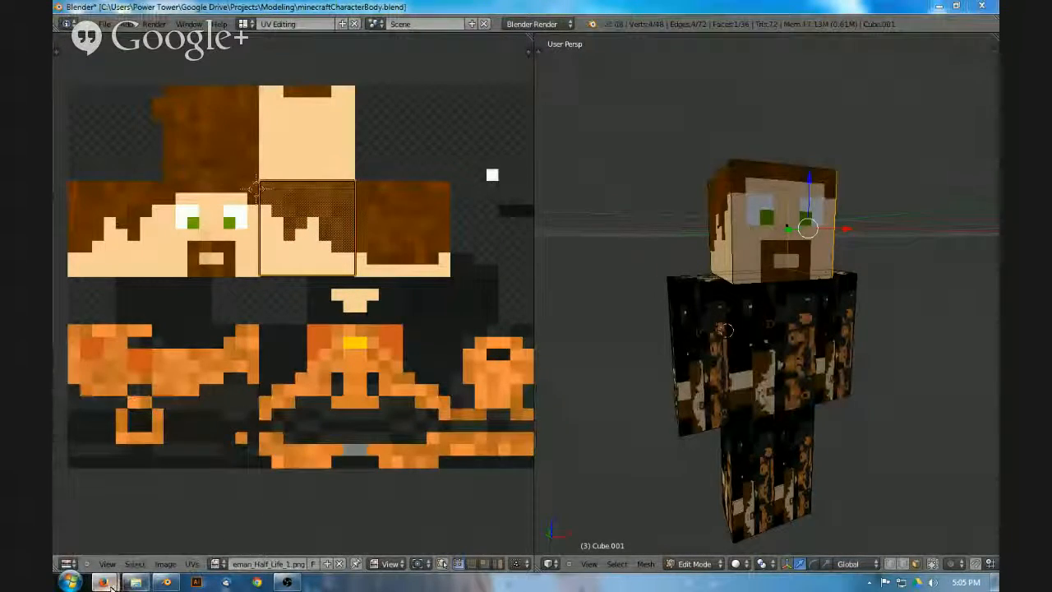
mouse_move(103, 581)
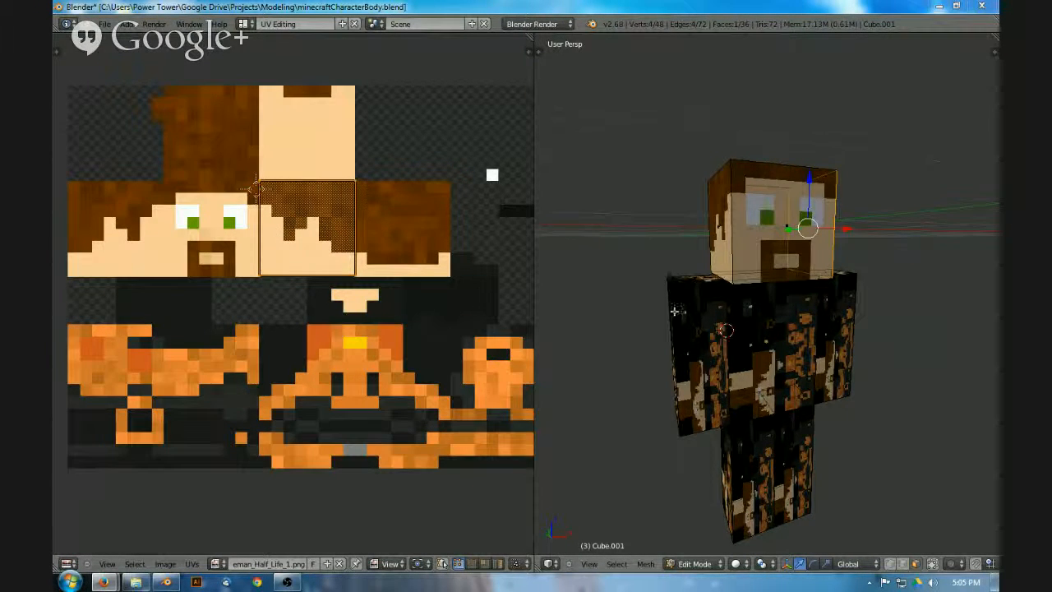
- Examine the whole skin texture and how the torso's front face is laid out on it
middle_drag(814, 329, 707, 283)
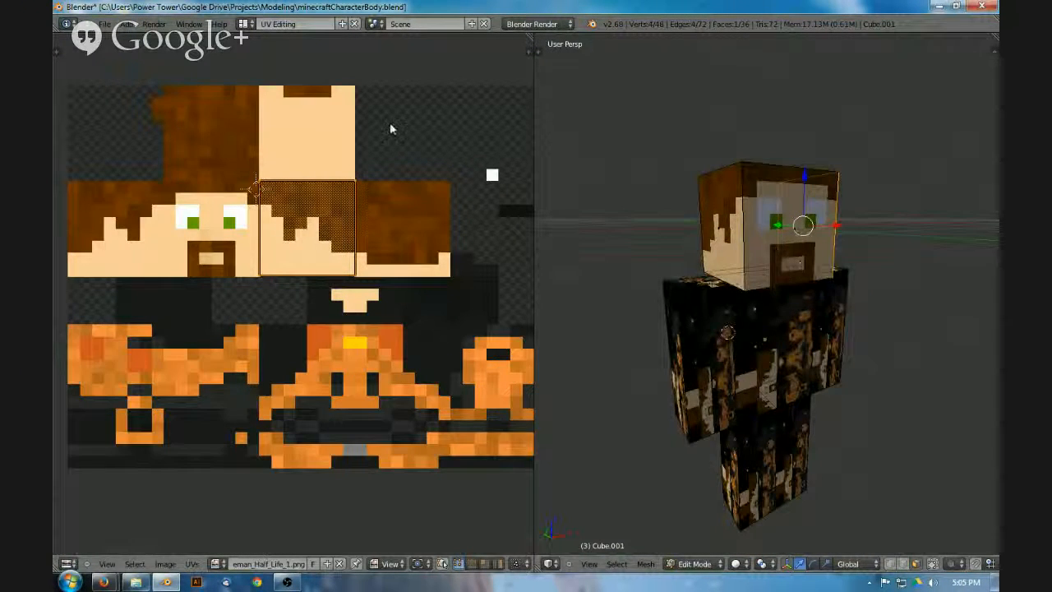
scroll(314, 161, down, 1)
middle_drag(343, 186, 247, 167)
scroll(237, 156, down, 2)
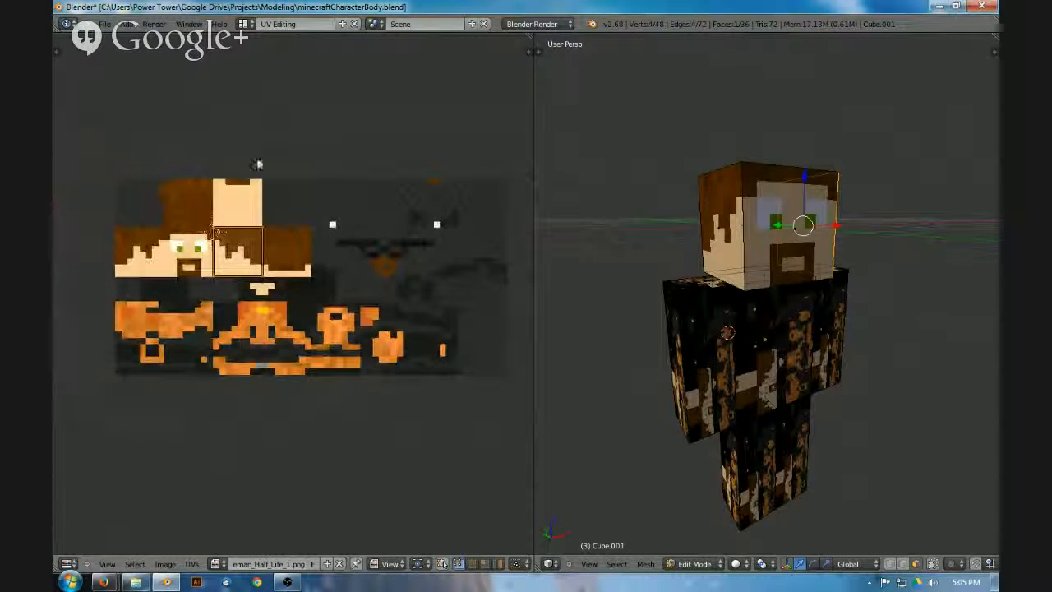
middle_drag(707, 247, 662, 287)
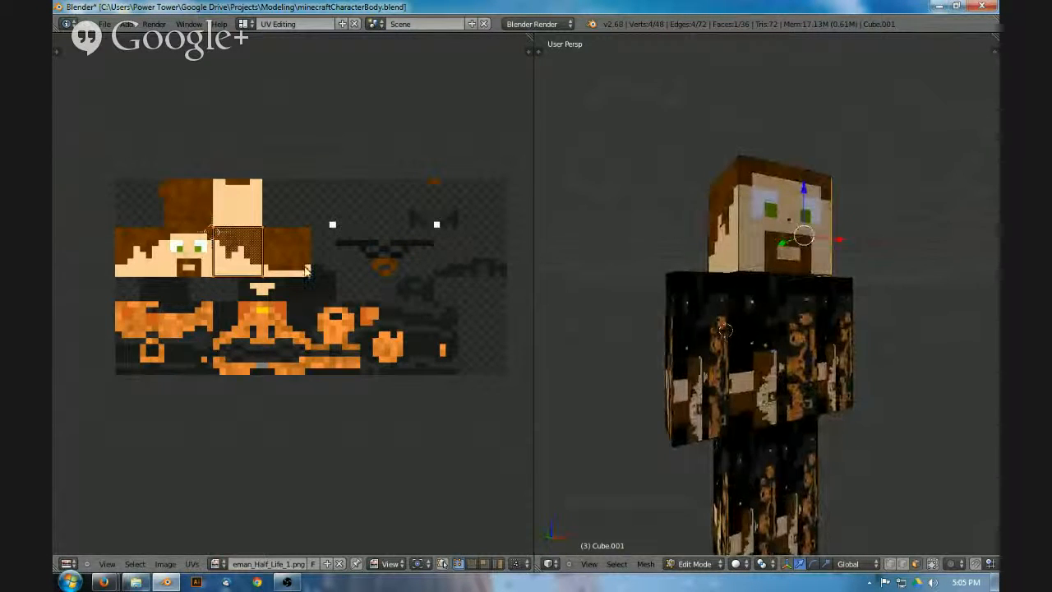
right_click(763, 348)
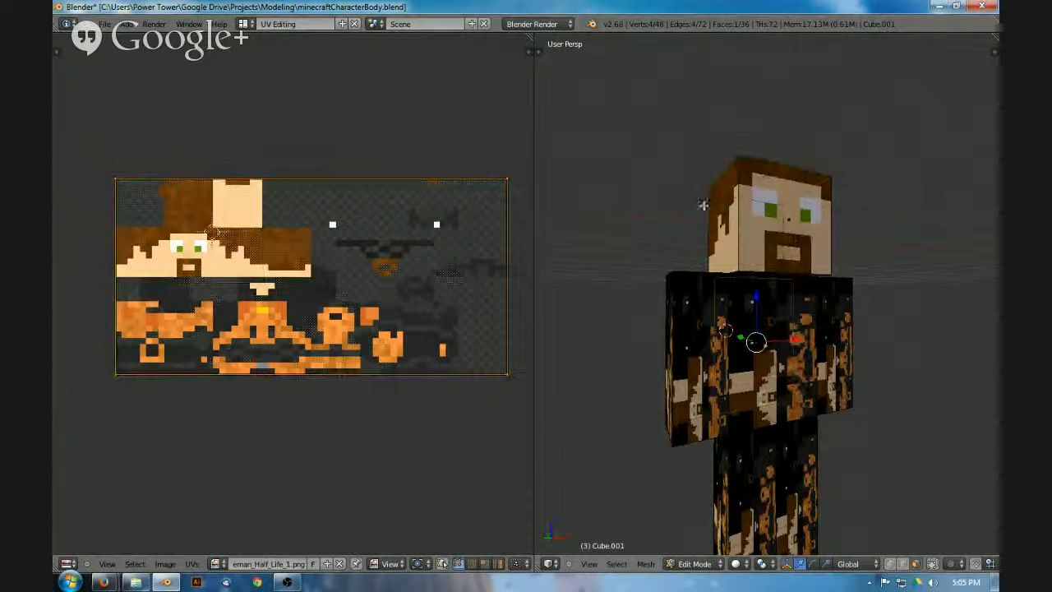
middle_drag(762, 349, 830, 392)
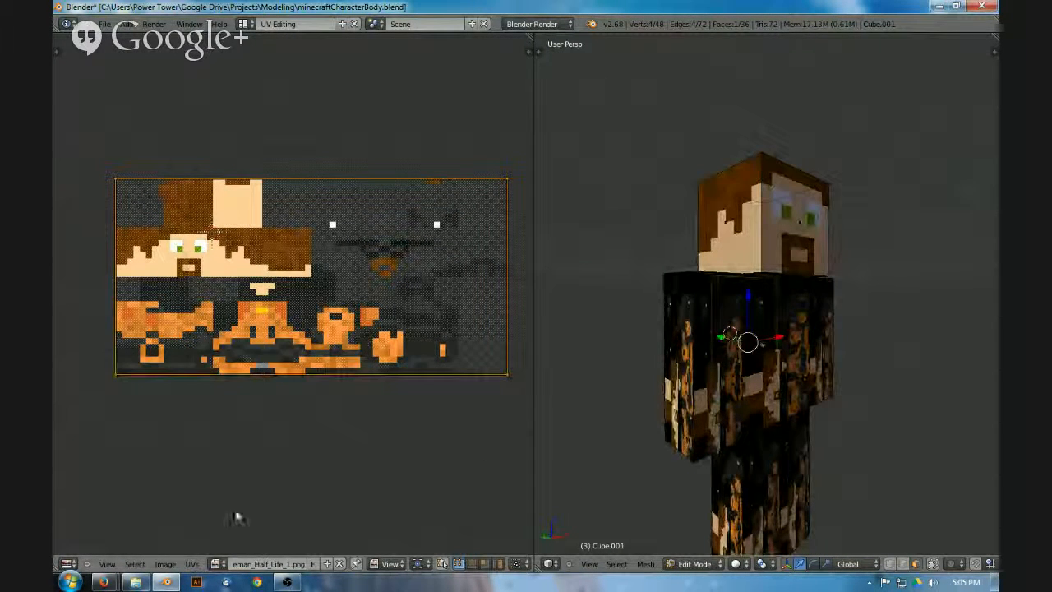
click(85, 583)
click(102, 584)
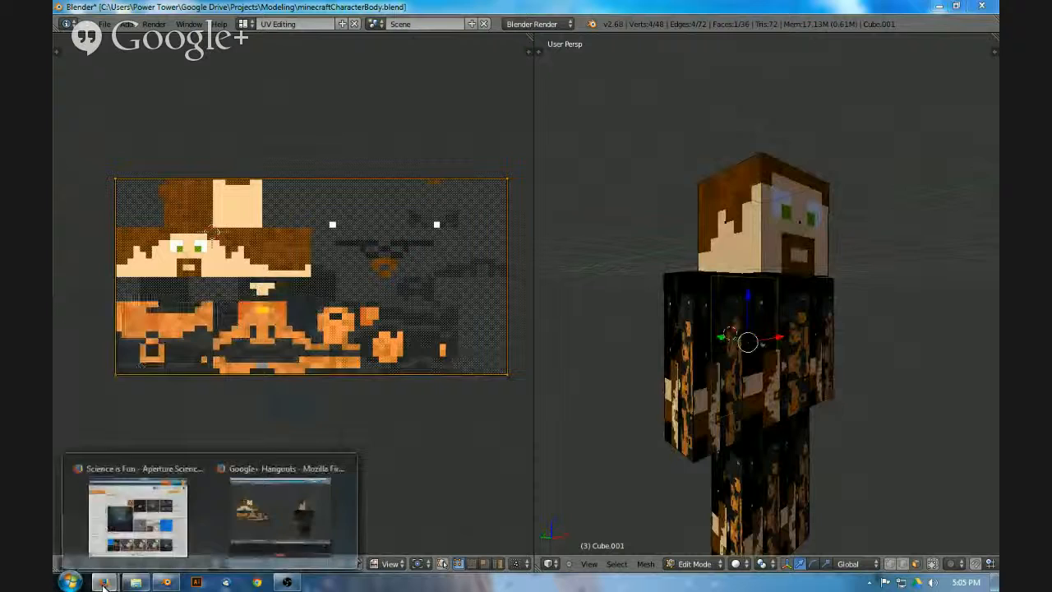
click(195, 551)
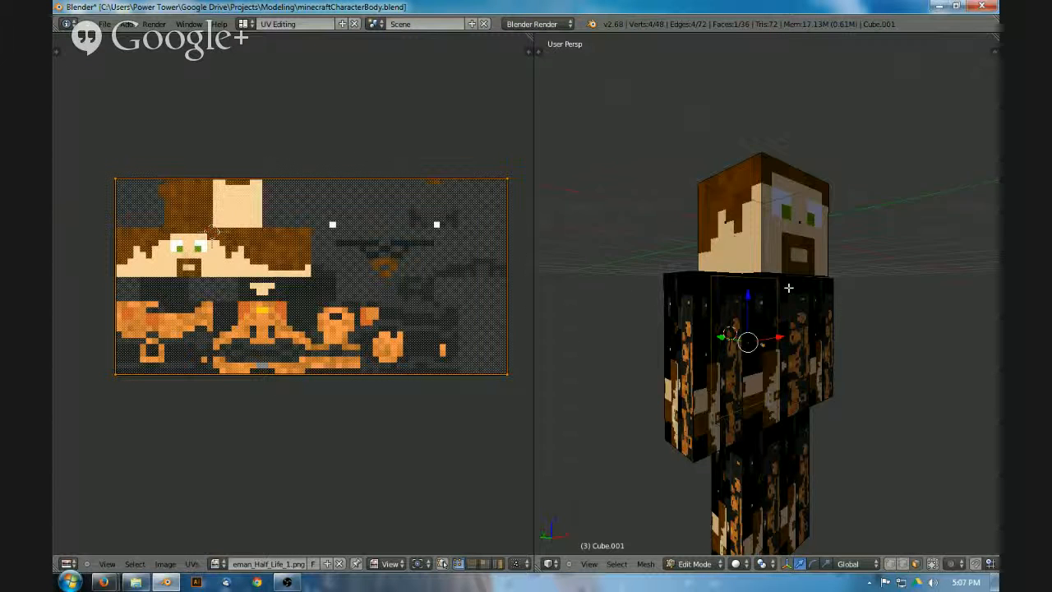
- Inspect the textured character model from the front, the sides and above
middle_drag(570, 354, 835, 243)
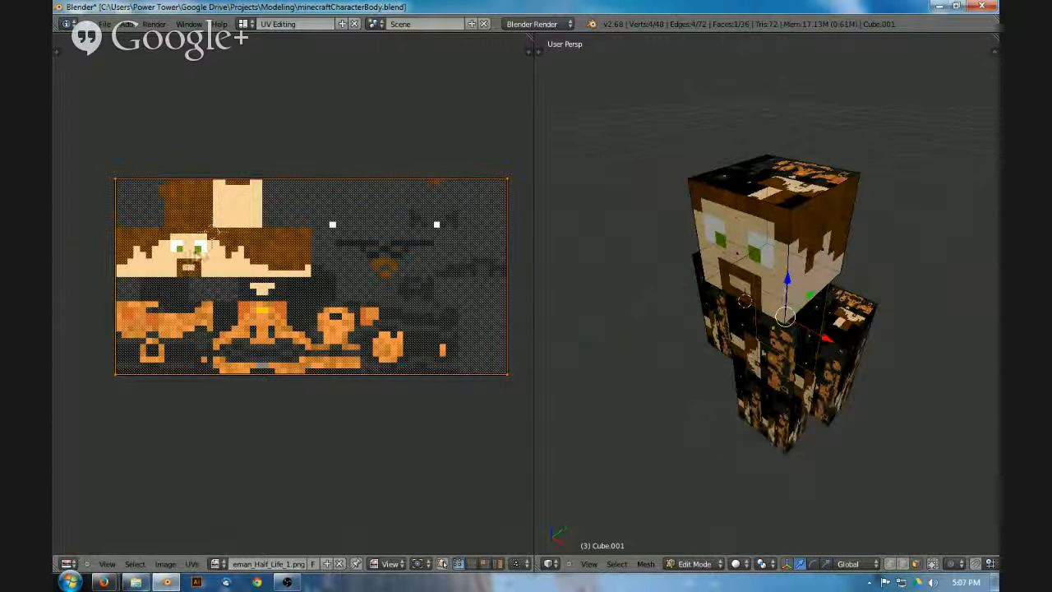
middle_drag(953, 309, 805, 285)
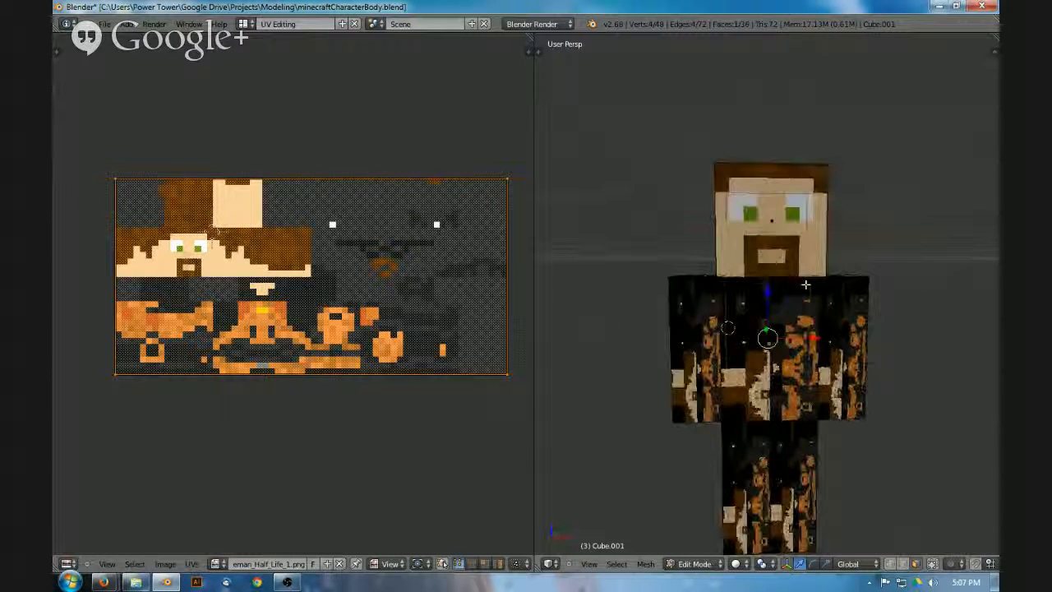
mouse_move(740, 309)
middle_down()
mouse_move(768, 299)
mouse_move(801, 319)
mouse_move(758, 333)
mouse_move(746, 312)
middle_up()
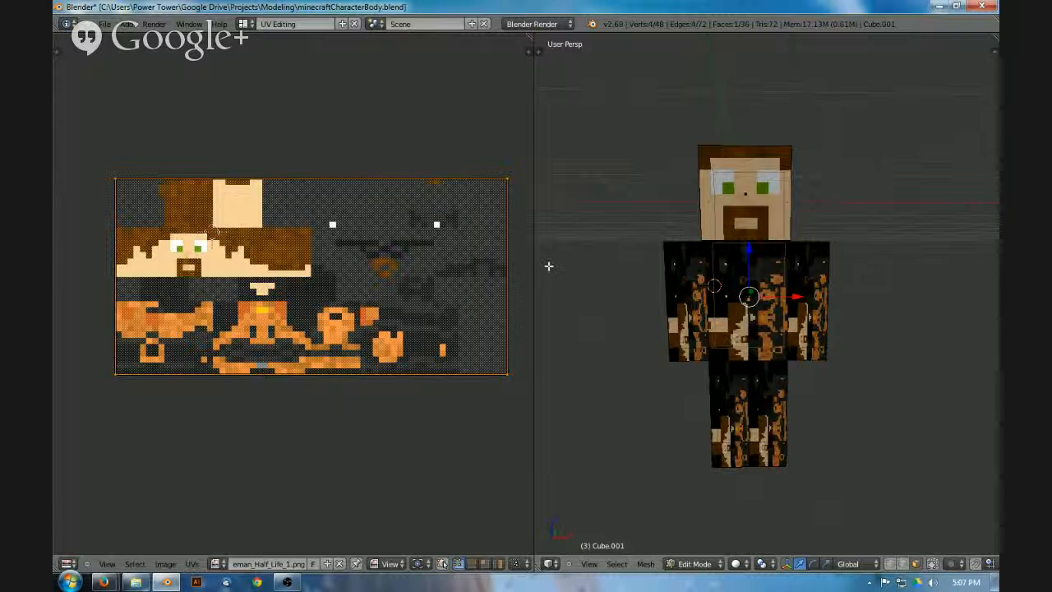
mouse_move(735, 291)
middle_down()
mouse_move(794, 301)
mouse_move(801, 313)
mouse_move(840, 270)
mouse_move(737, 258)
mouse_move(714, 288)
middle_up()
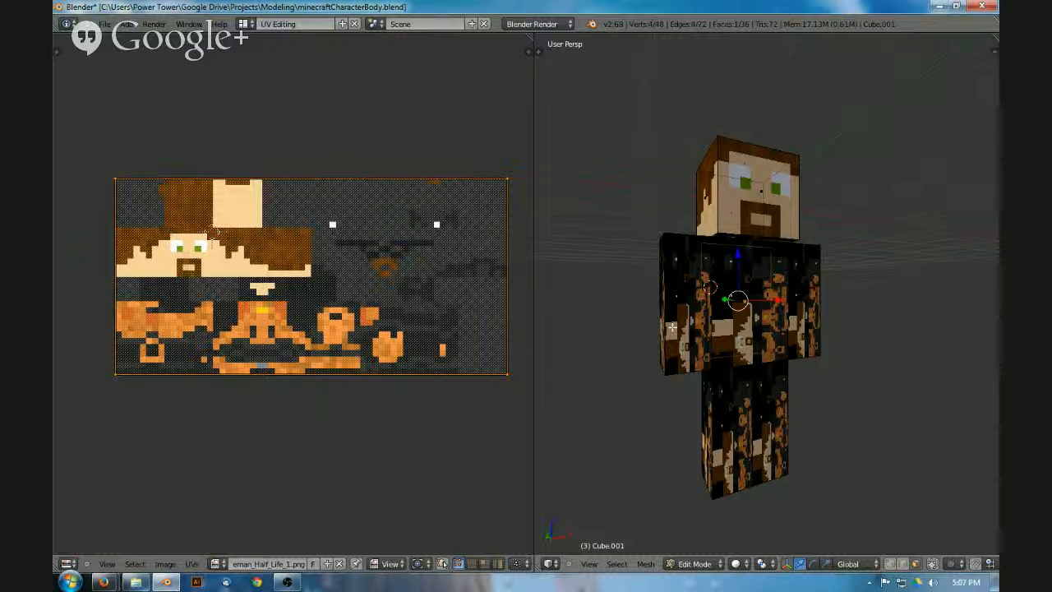
middle_drag(725, 253, 646, 344)
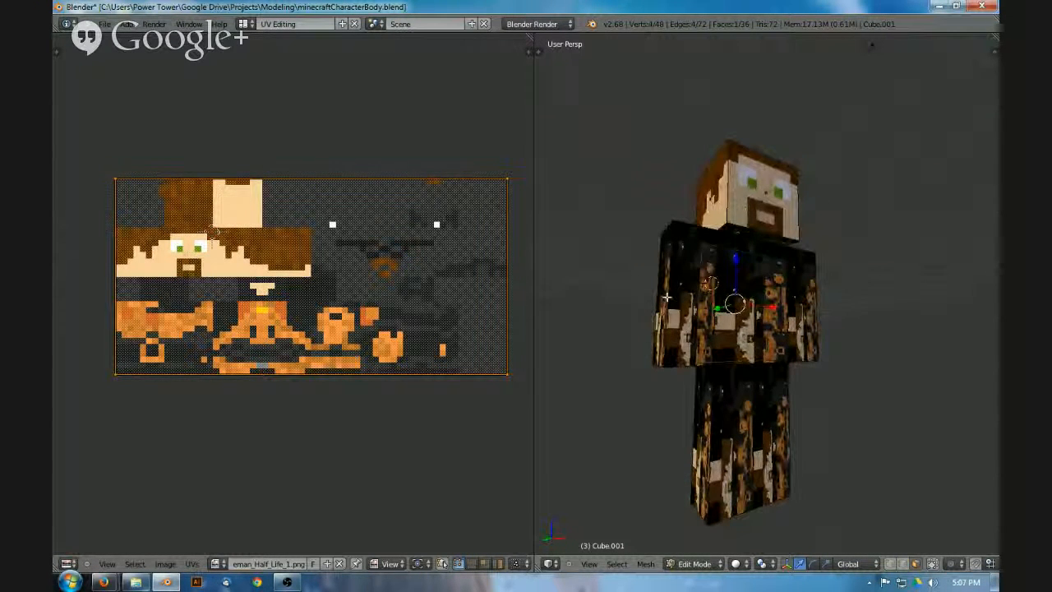
middle_drag(712, 345, 700, 328)
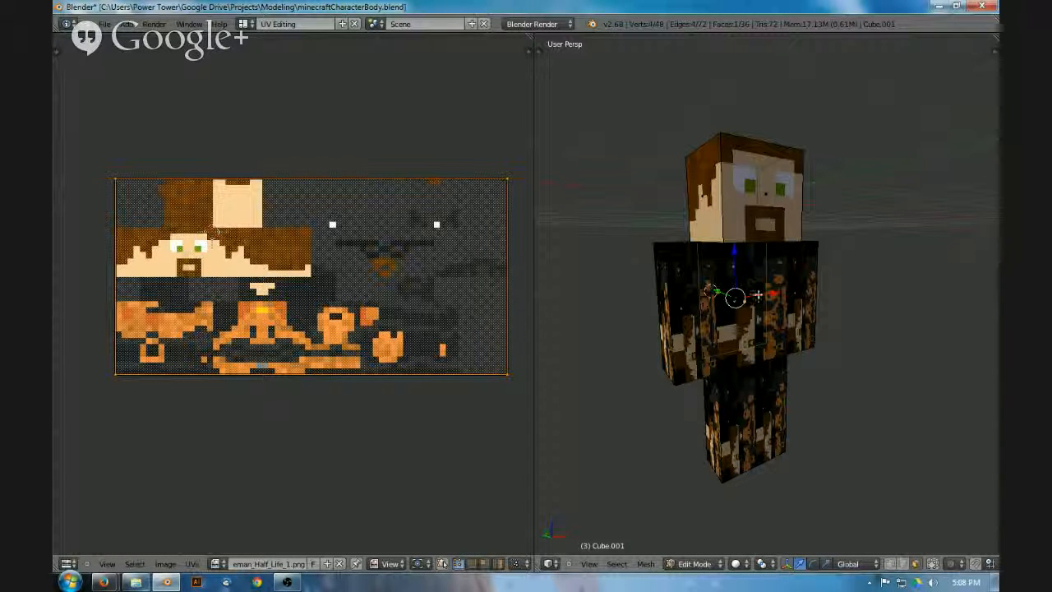
middle_drag(744, 271, 752, 223)
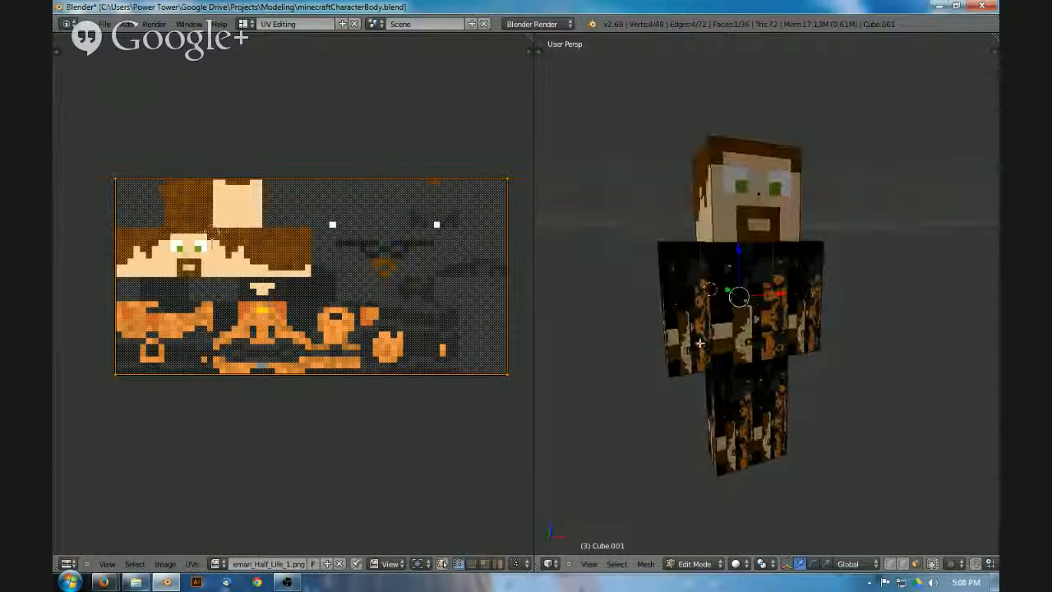
middle_drag(670, 335, 683, 300)
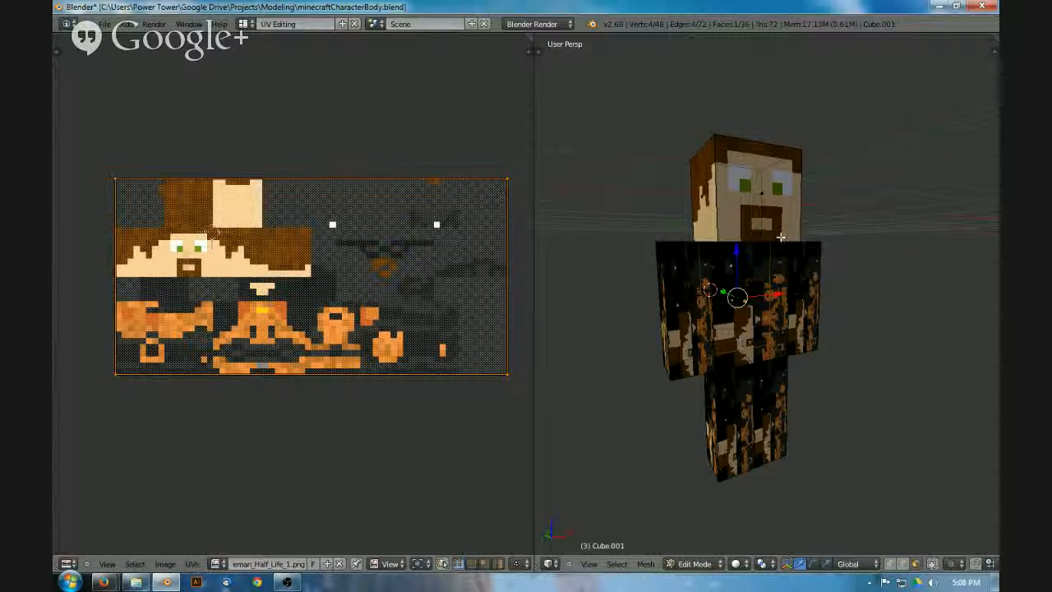
middle_drag(767, 222, 619, 280)
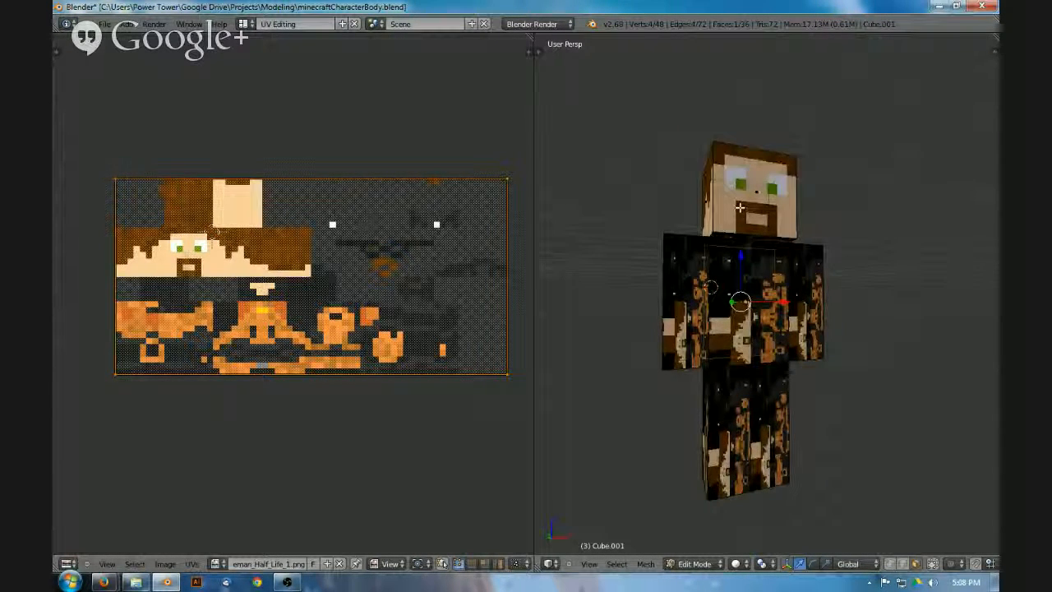
mouse_move(629, 337)
middle_down()
mouse_move(691, 316)
mouse_move(646, 310)
mouse_move(635, 342)
middle_up()
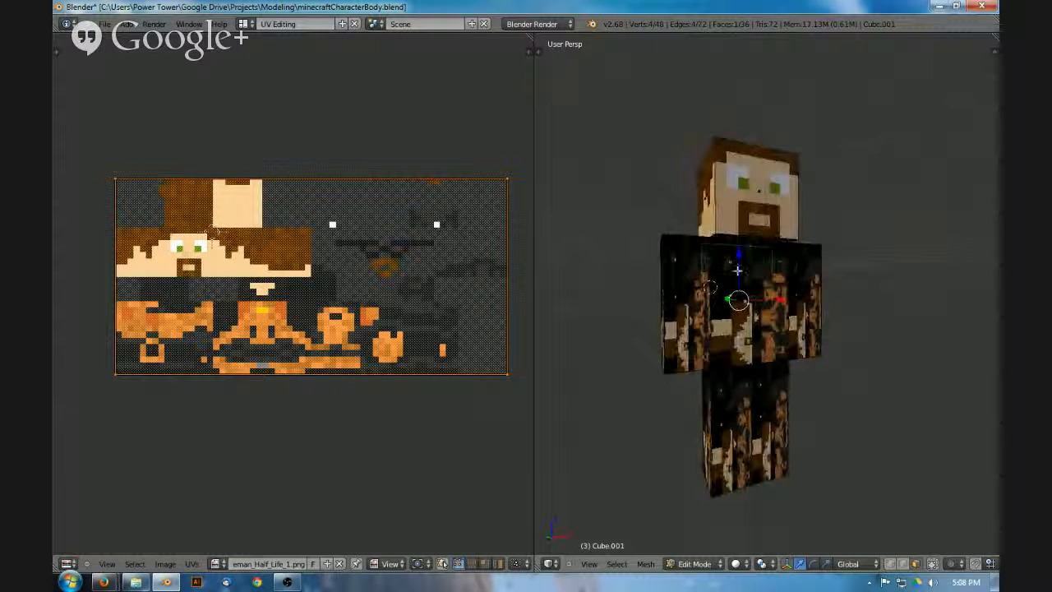
middle_drag(724, 308, 746, 374)
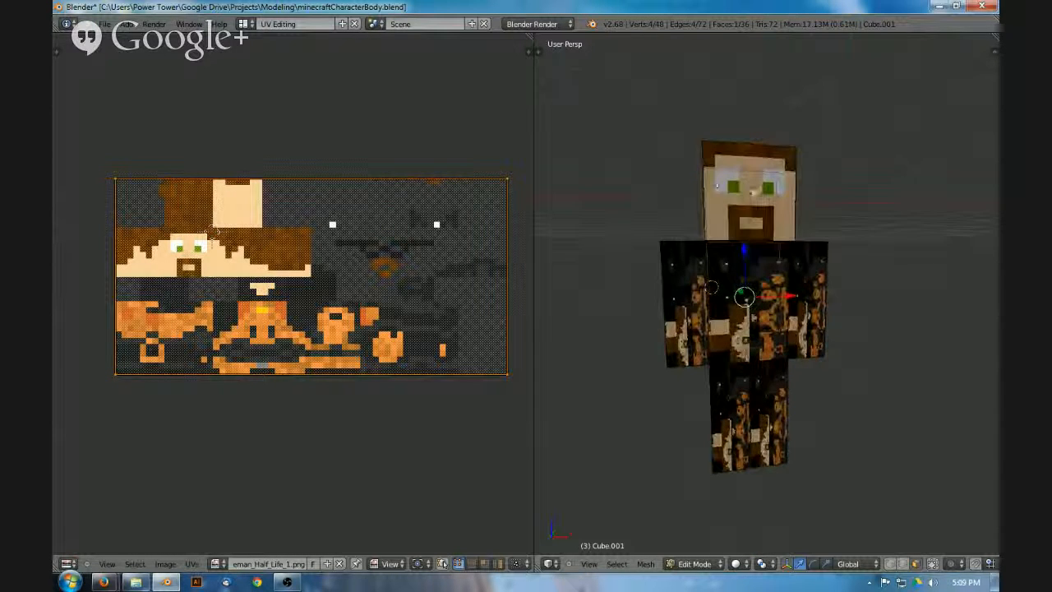
middle_drag(733, 307, 806, 248)
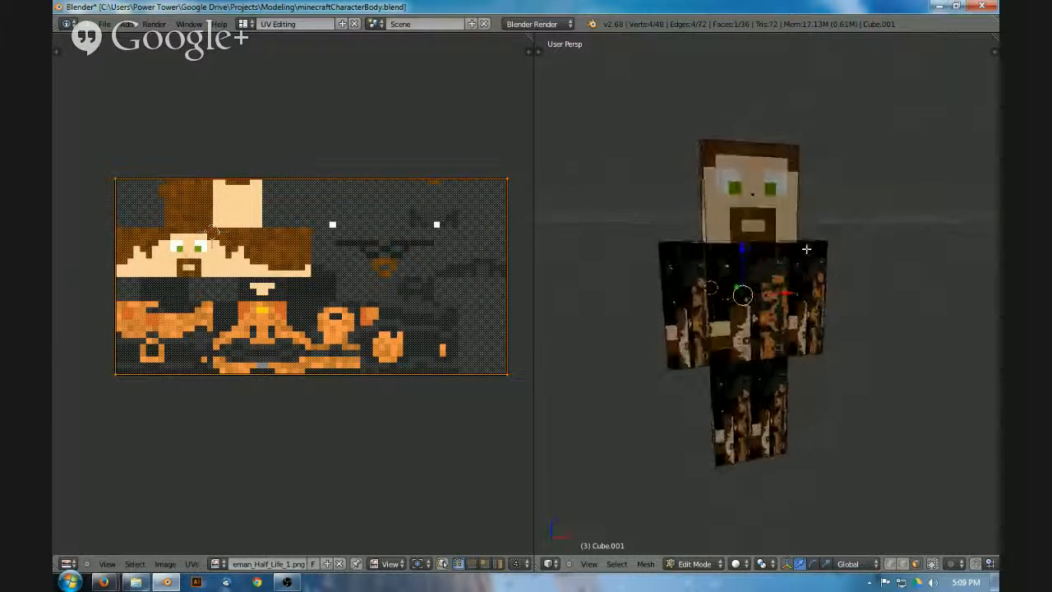
- Select the head's top face and move its two upper UV corners onto the upper corners of the brown hair square
middle_drag(707, 280, 753, 332)
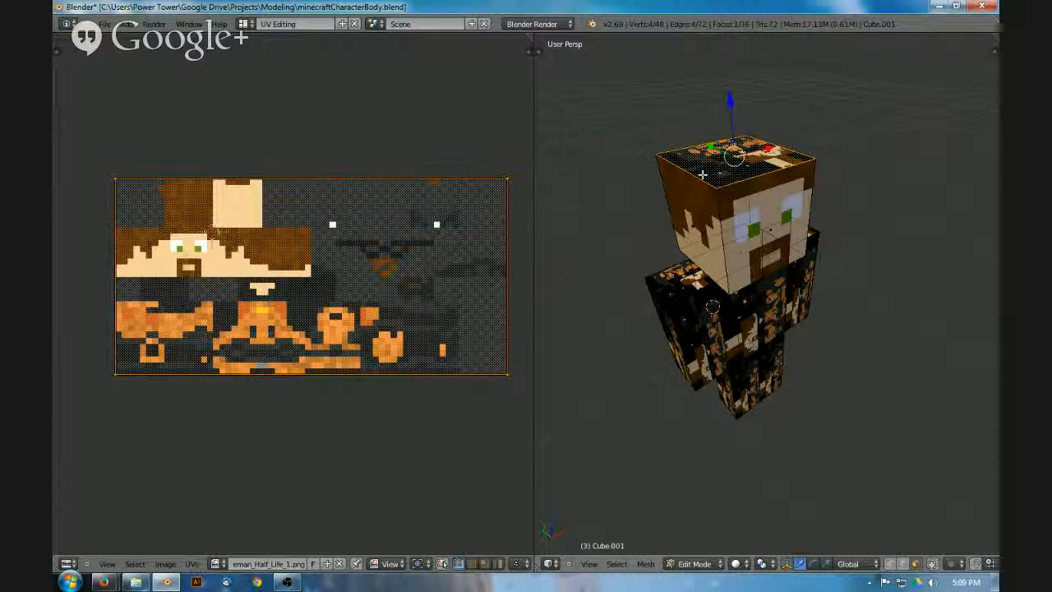
middle_drag(723, 157, 625, 156)
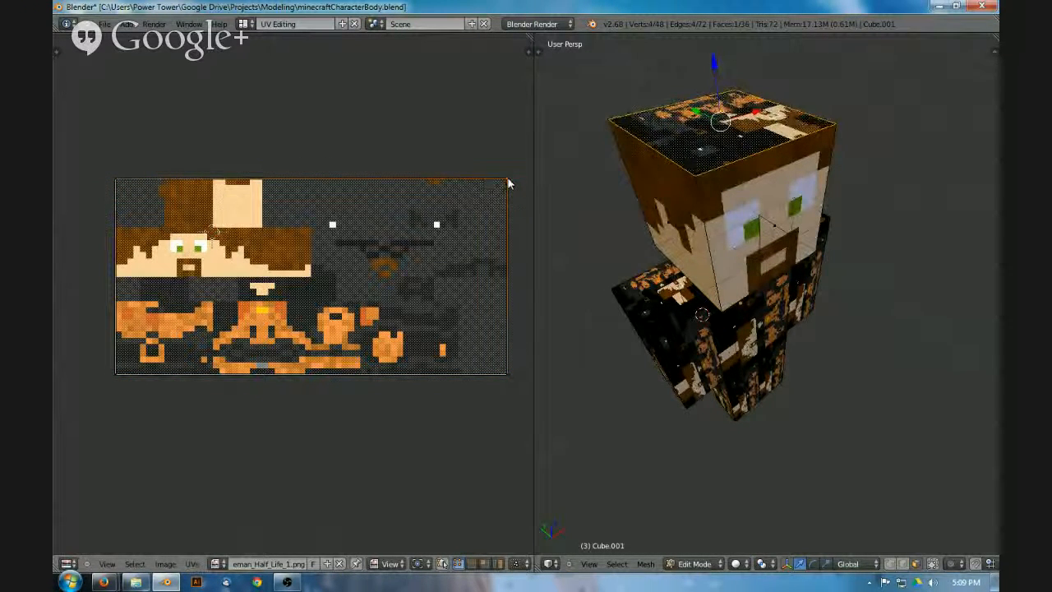
key(g)
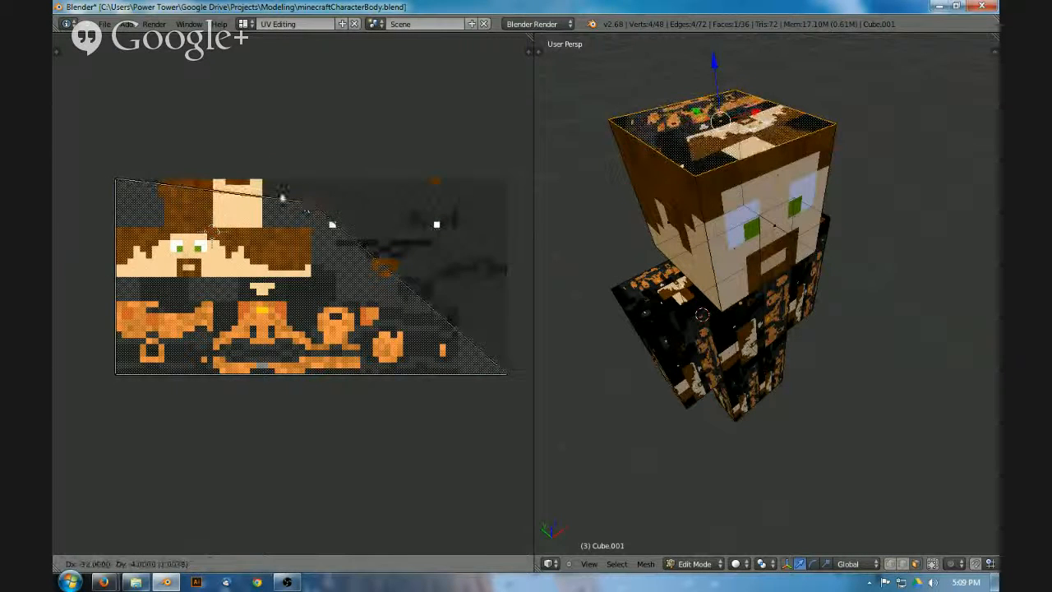
click(223, 191)
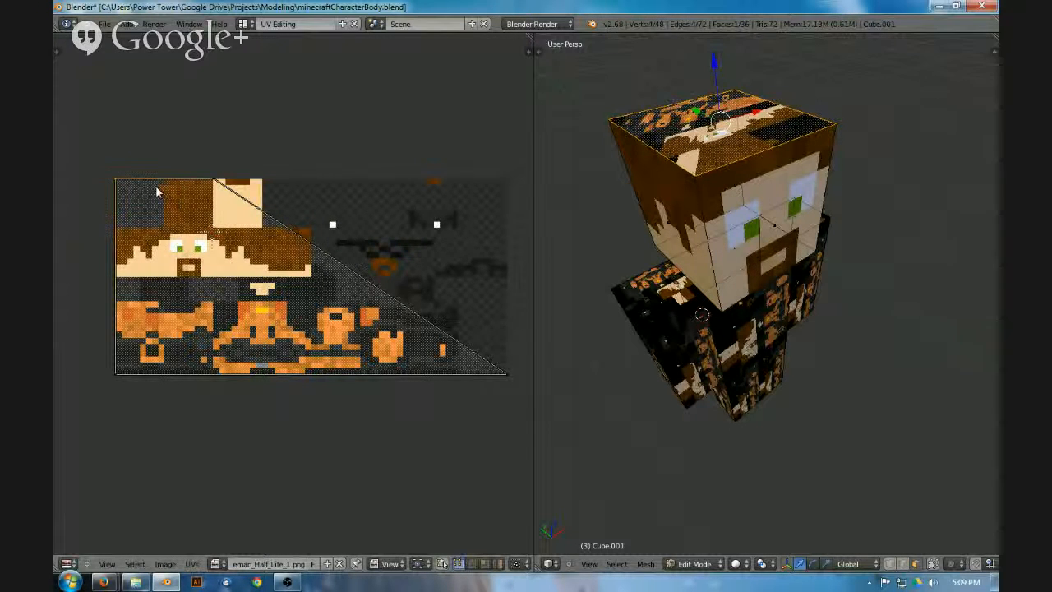
right_click(115, 180)
key(g)
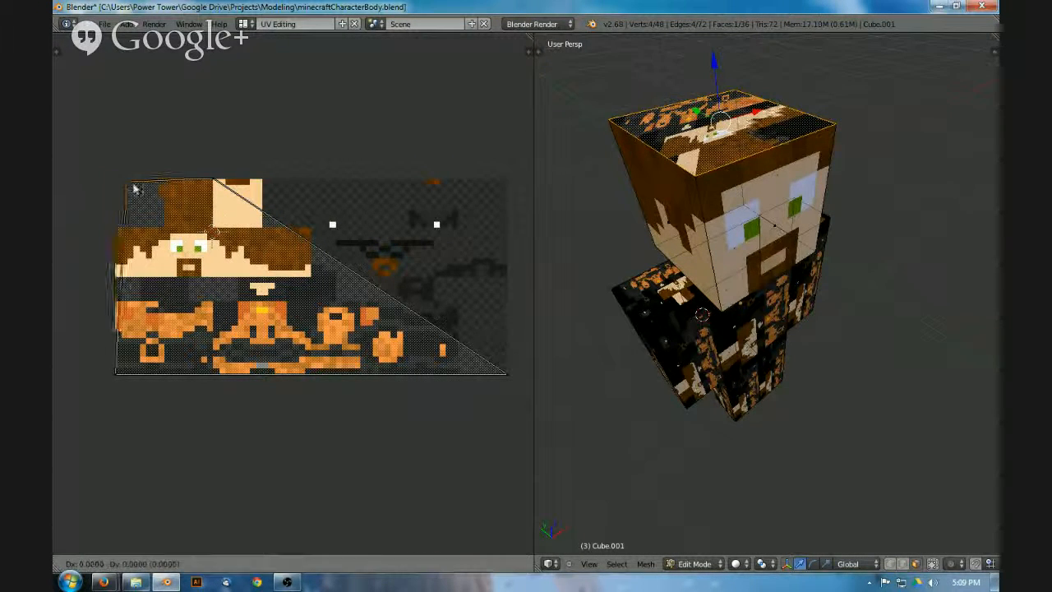
click(162, 189)
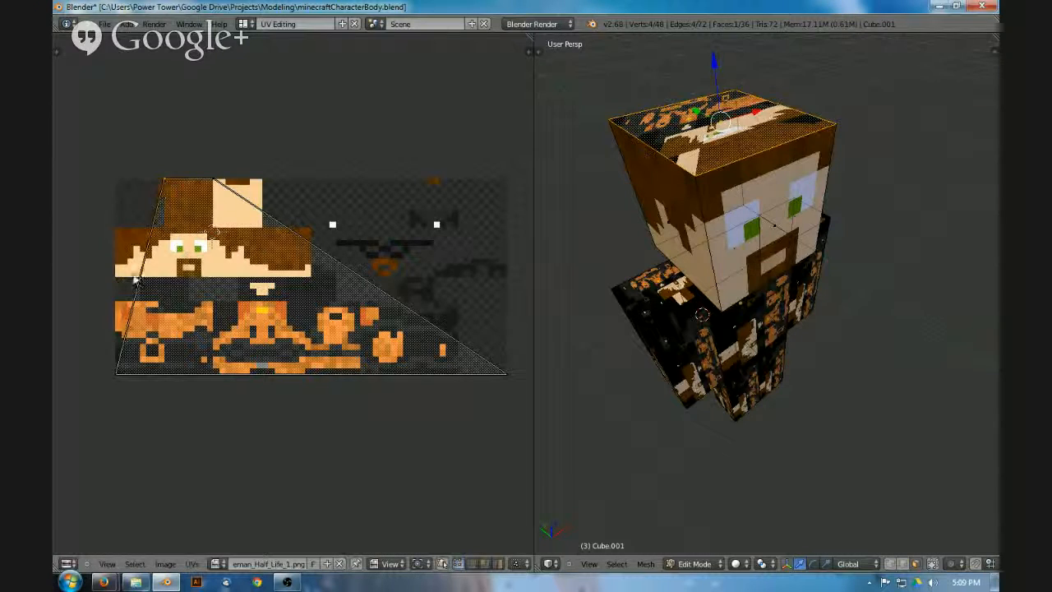
- Move the head top face's two lower UV corners onto the lower corners of the brown hair square
right_click(116, 375)
key(g)
click(183, 237)
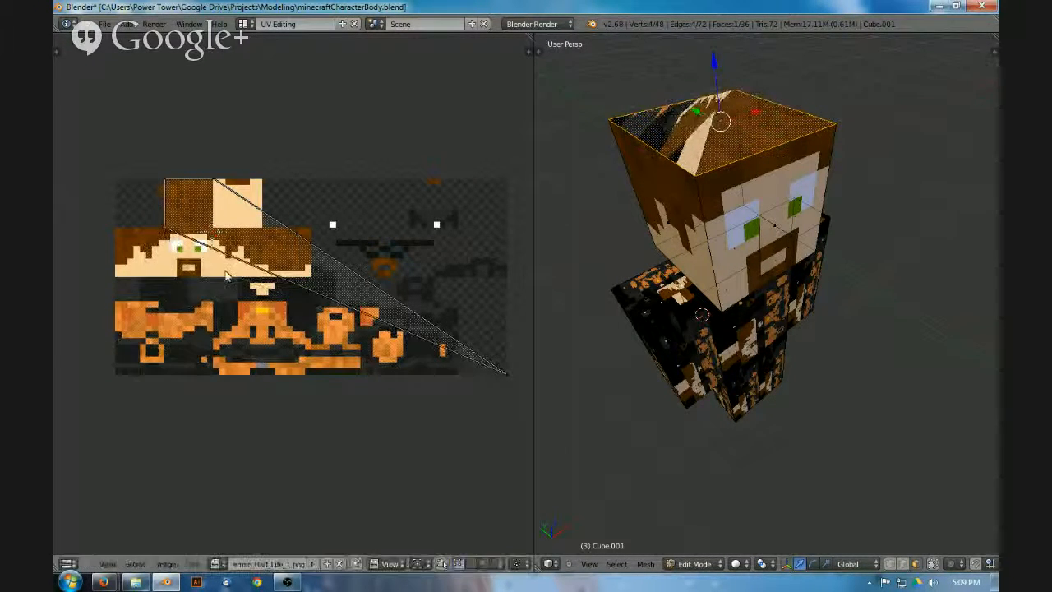
right_click(507, 376)
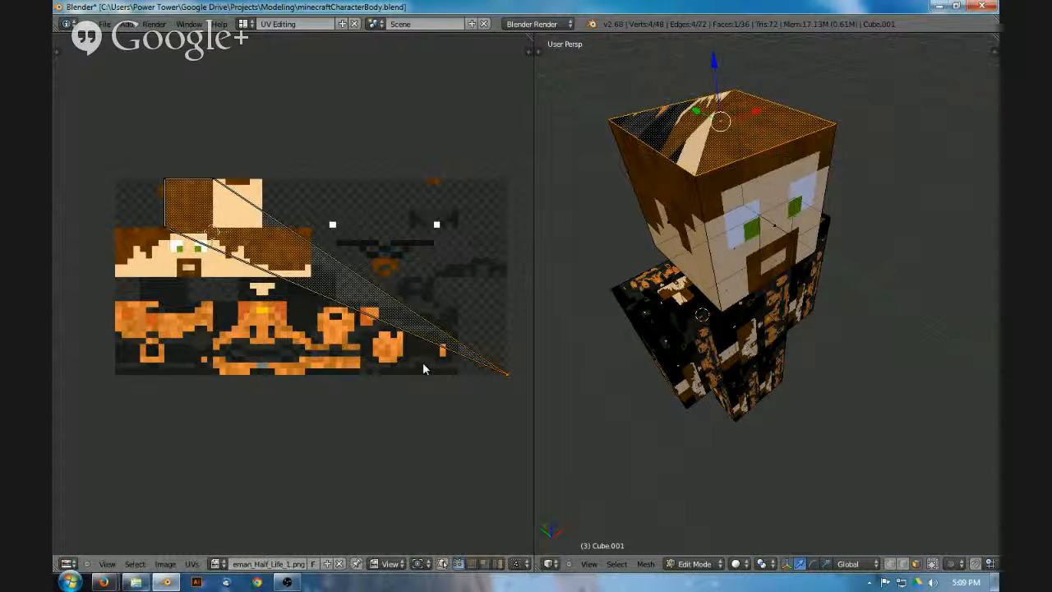
key(g)
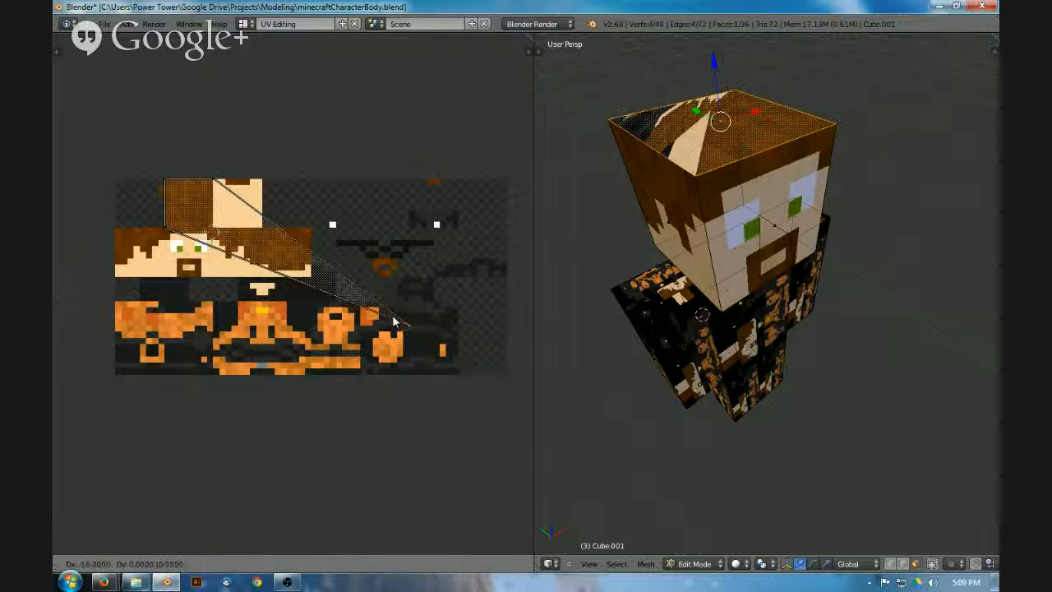
click(212, 234)
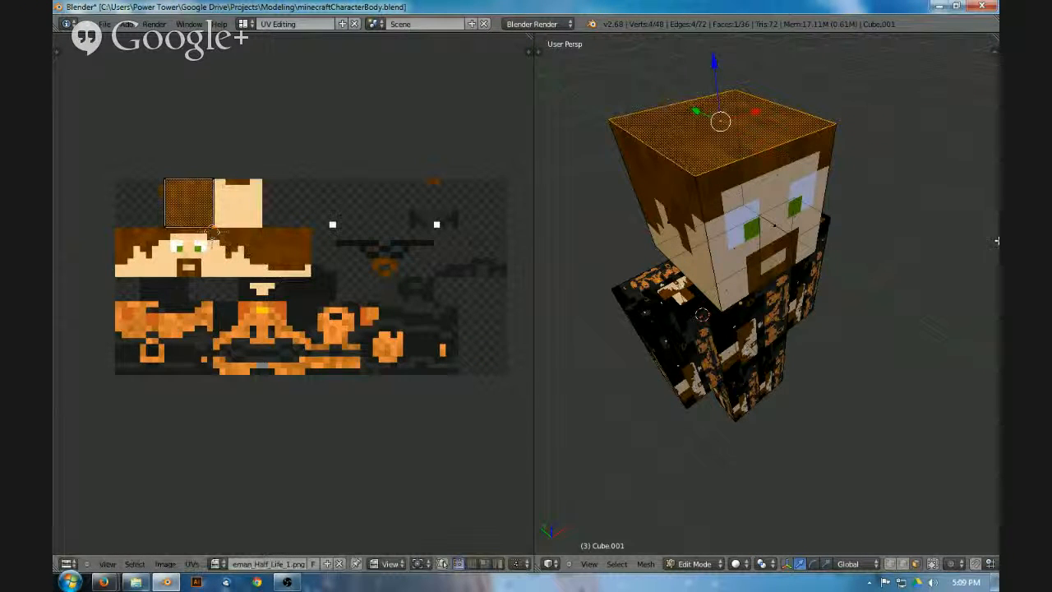
- Select the head's back face and check its UV placement on the skin texture
middle_drag(760, 197, 751, 220)
right_click(731, 205)
key(a)
middle_drag(893, 225, 809, 193)
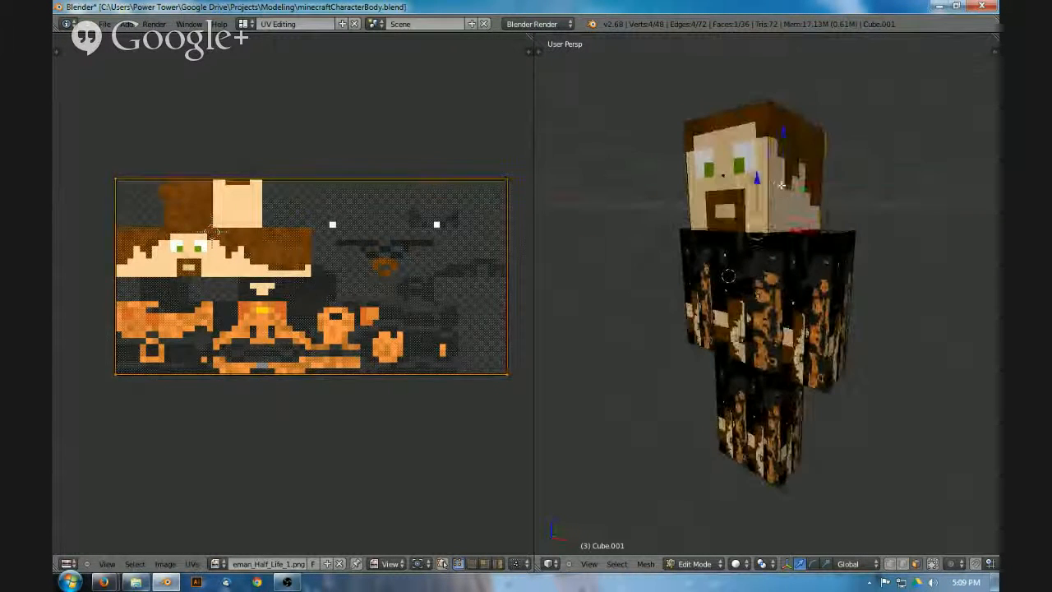
right_click(806, 190)
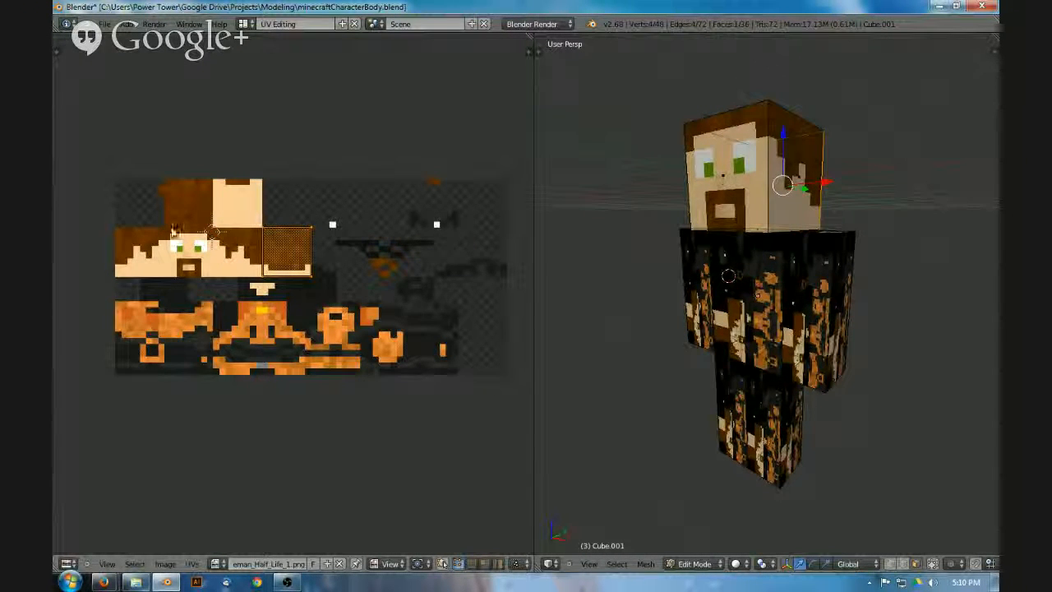
- Select the head's top, side and front faces in turn and check their UV placement on the skin texture
middle_drag(677, 269, 737, 215)
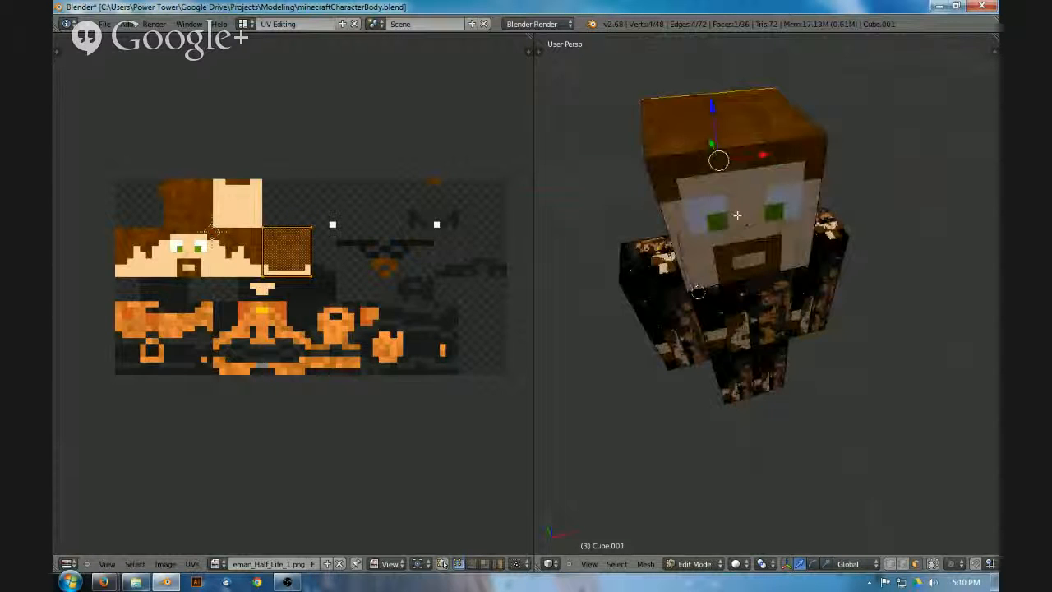
right_click(734, 281)
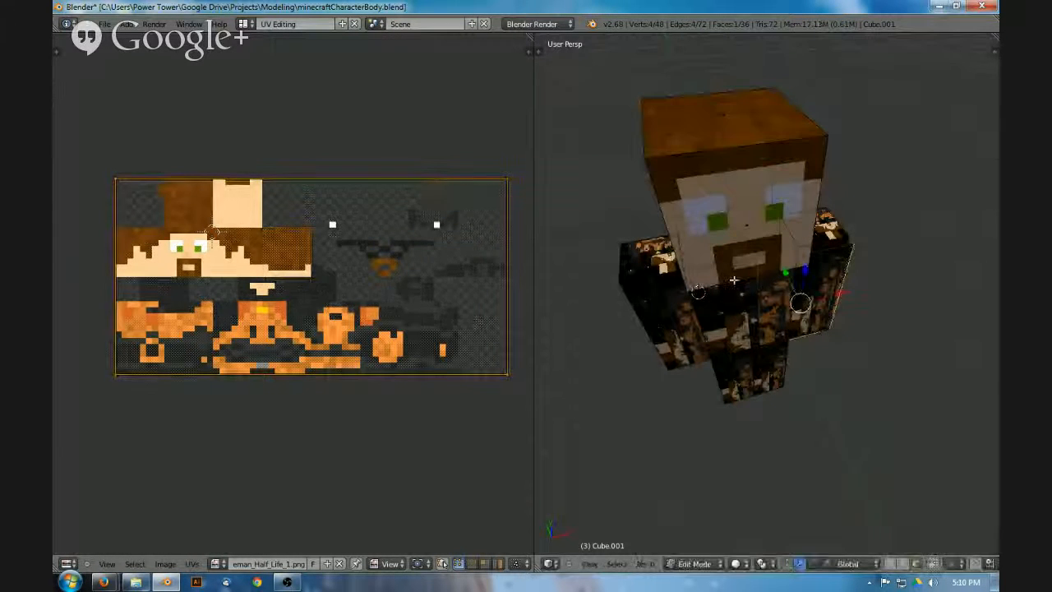
right_click(732, 115)
middle_drag(732, 115, 804, 223)
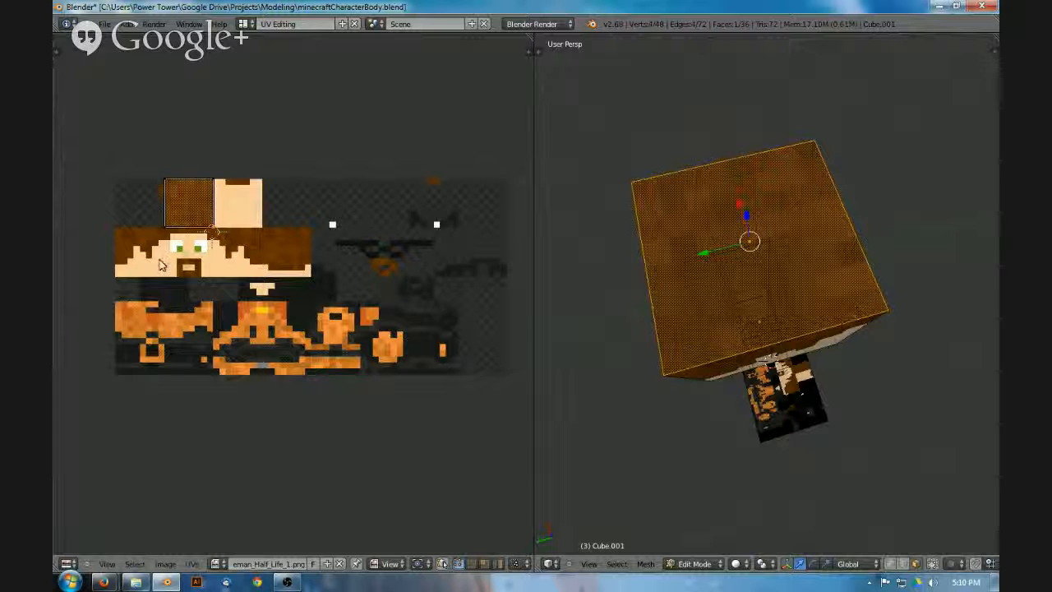
middle_drag(942, 348, 787, 214)
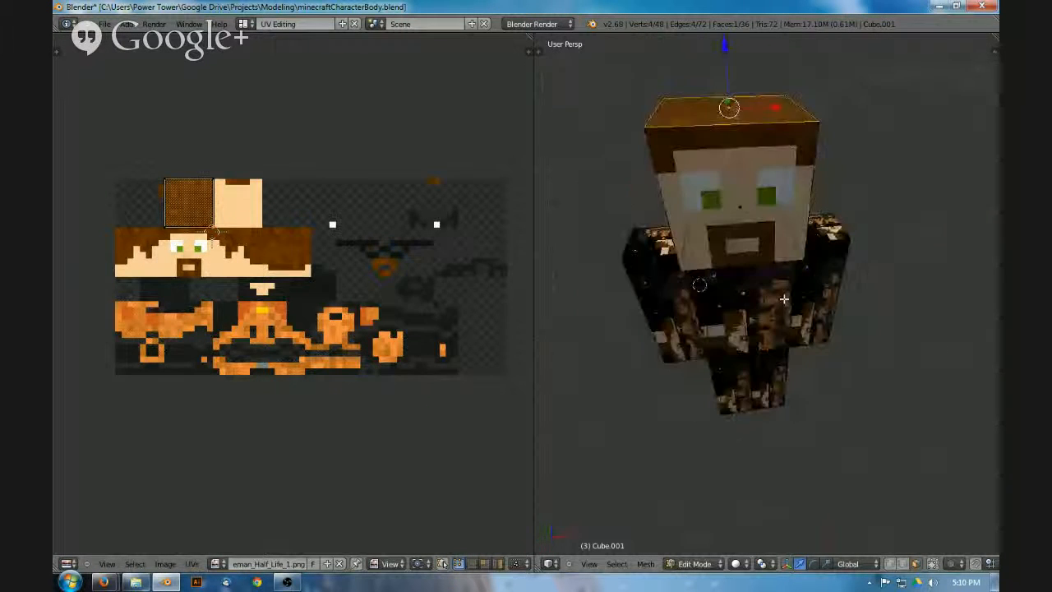
key(a)
key(a)
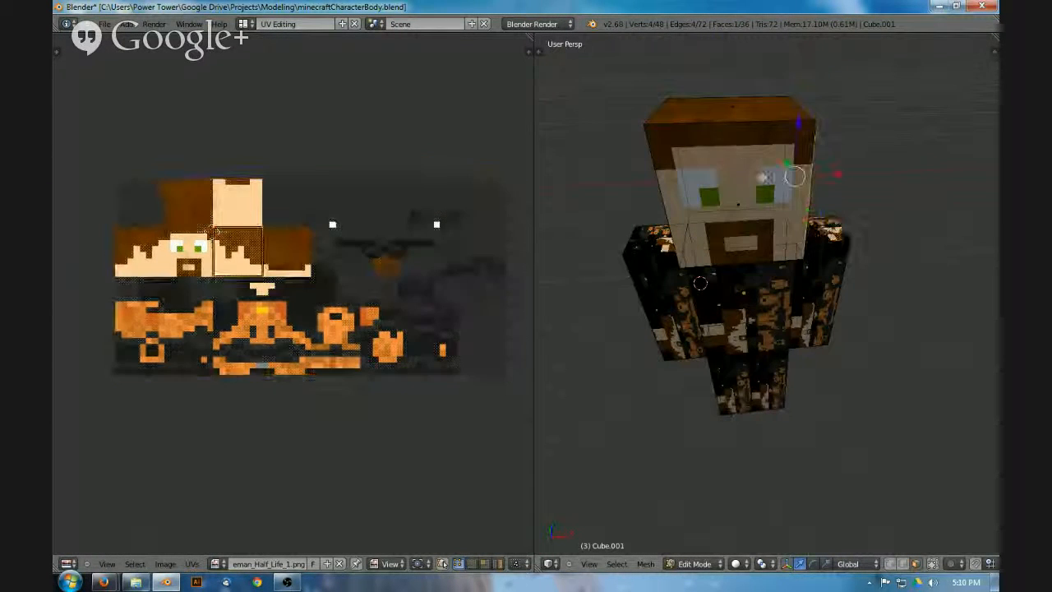
right_click(740, 197)
right_click(663, 187)
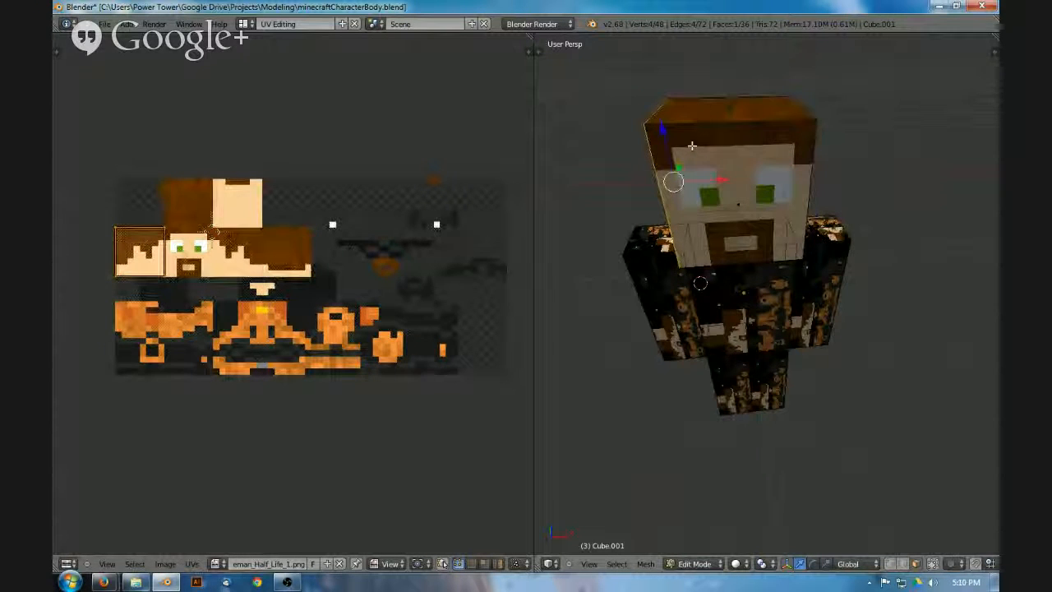
right_click(699, 120)
middle_drag(699, 119, 695, 88)
middle_drag(788, 312, 847, 300)
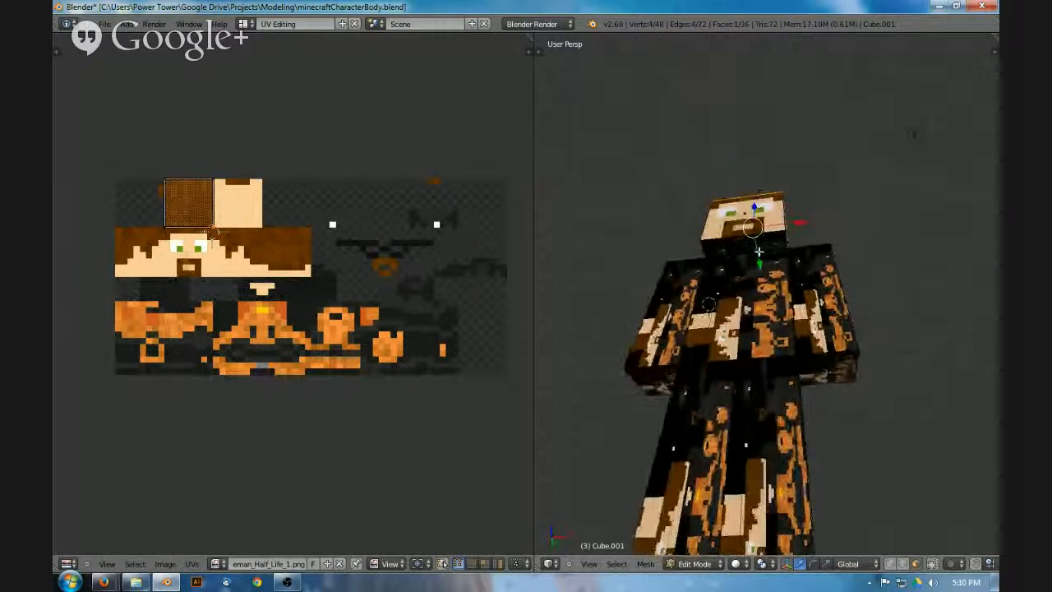
- Try to select the head's bottom face in the textured view from below and behind
right_click(772, 234)
middle_drag(773, 234, 752, 292)
right_click(755, 199)
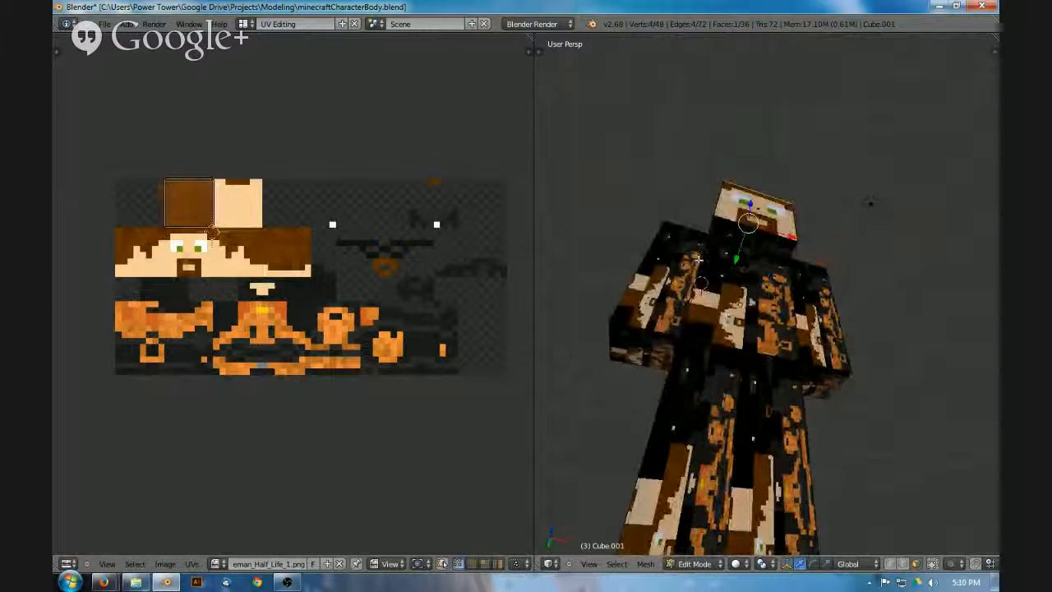
middle_drag(754, 199, 861, 281)
right_click(791, 243)
right_click(733, 222)
right_click(729, 267)
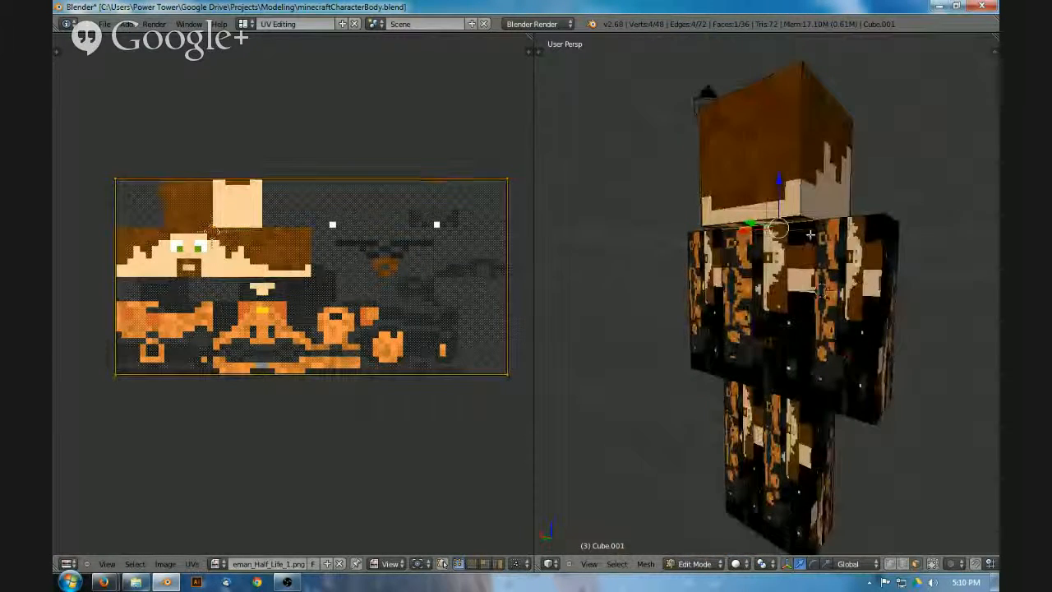
- Select the head's bottom face in wireframe display and switch the model back to textured display
mouse_move(810, 235)
middle_down()
mouse_move(647, 130)
mouse_move(666, 124)
mouse_move(956, 301)
mouse_move(888, 315)
mouse_move(827, 357)
mouse_move(763, 324)
mouse_move(761, 264)
mouse_move(730, 298)
middle_up()
key(shift+z)
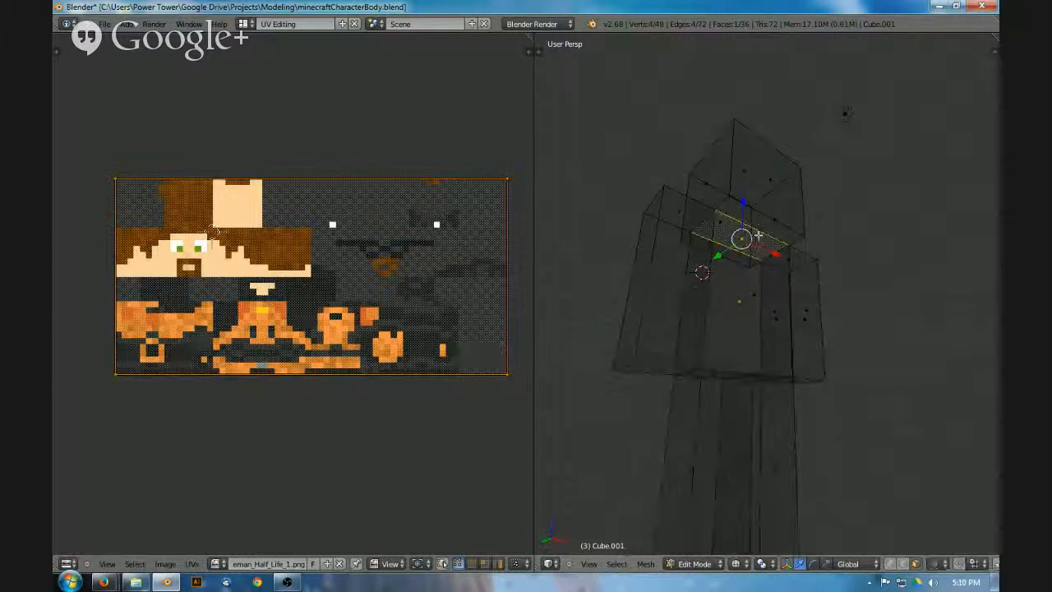
right_click(751, 218)
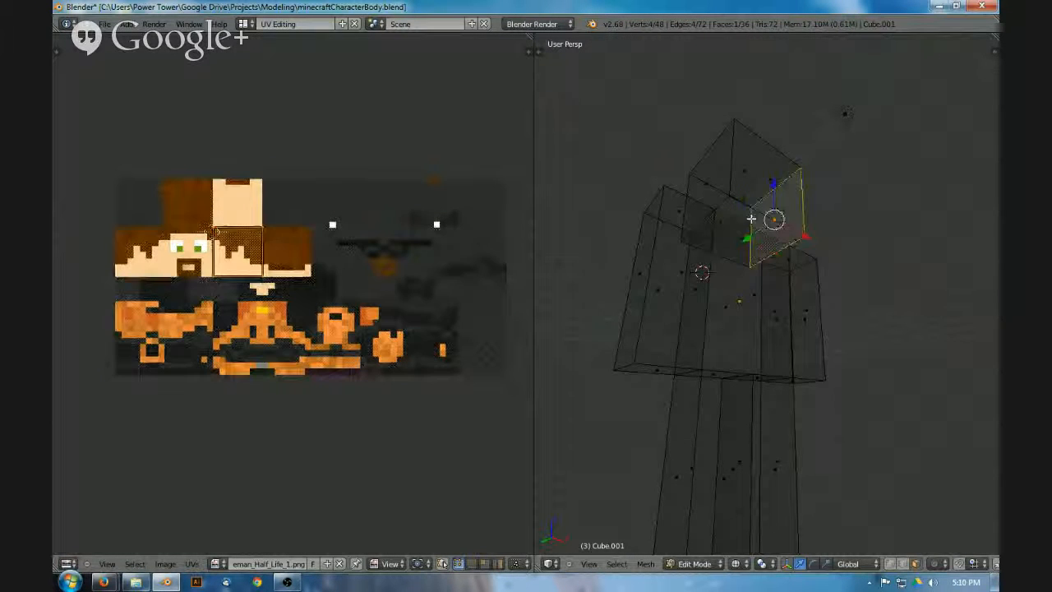
middle_drag(750, 219, 761, 247)
right_click(763, 252)
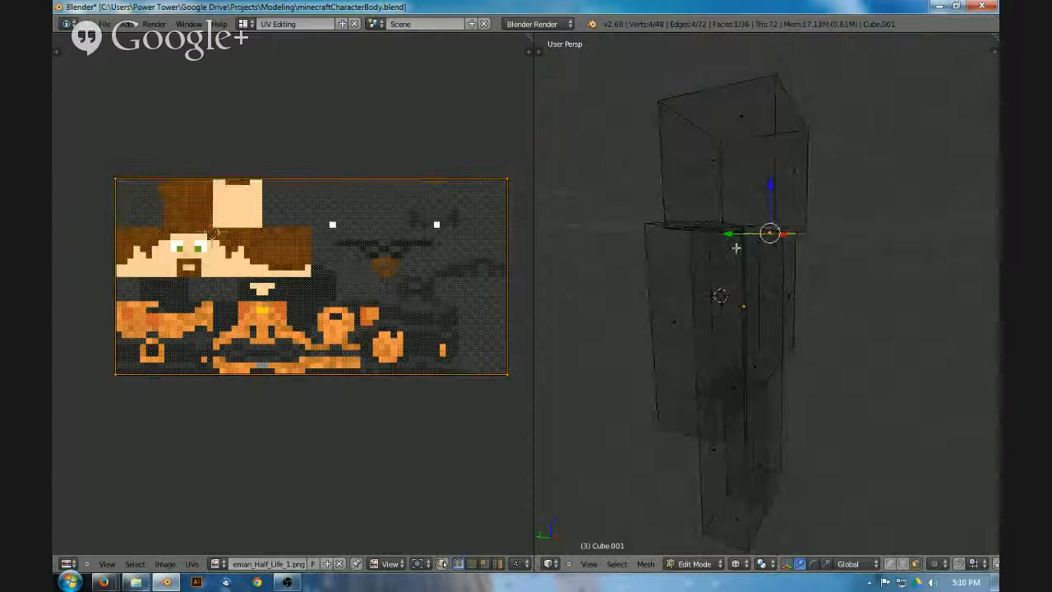
middle_drag(769, 231, 781, 230)
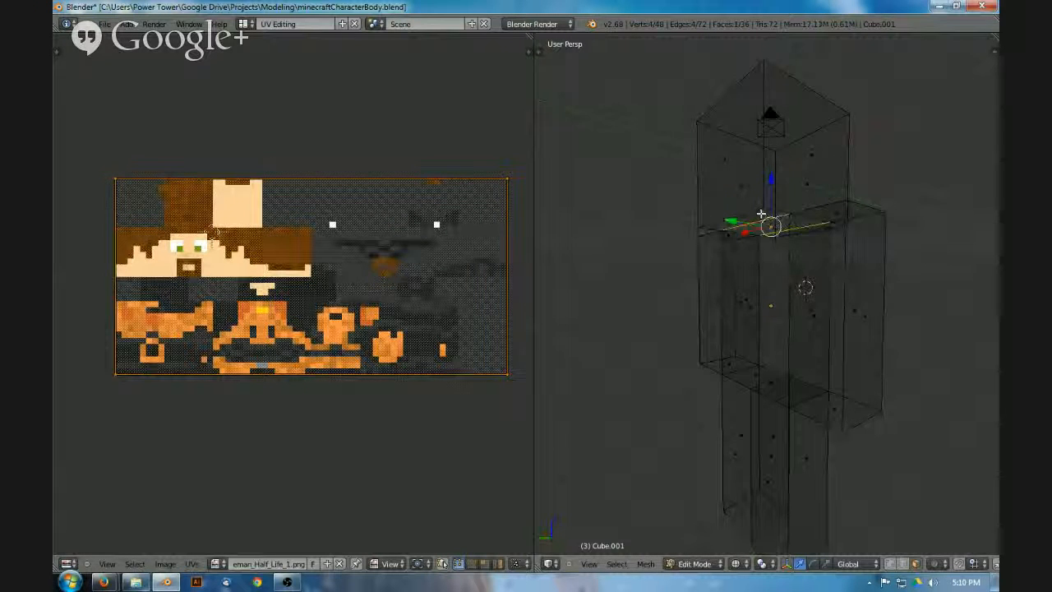
key(z)
middle_drag(824, 261, 718, 255)
key(alt+z)
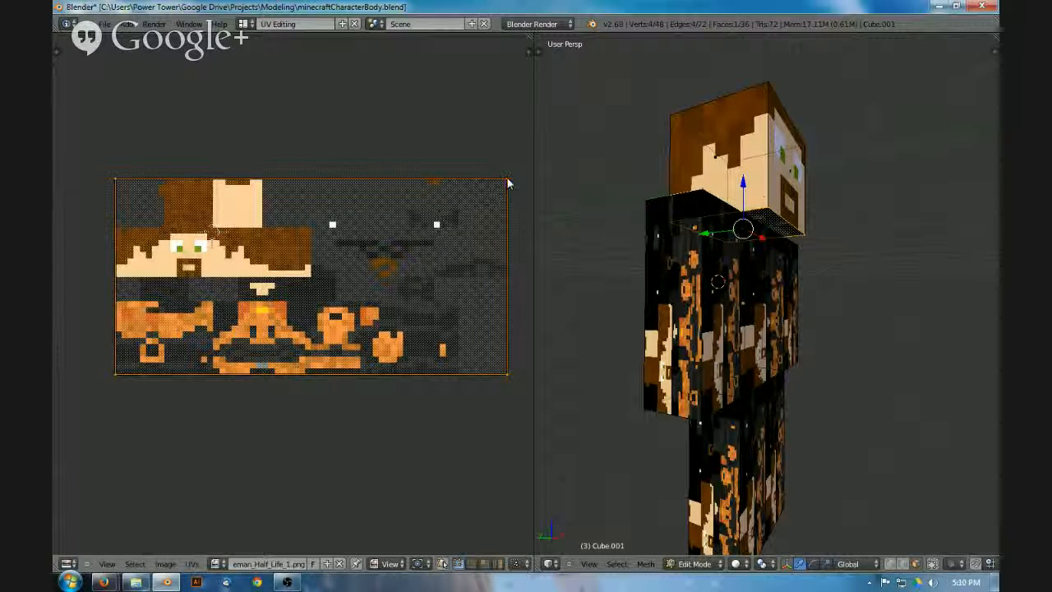
- Move the head bottom face's two right UV corners onto the right corners of the beige chin square
key(g)
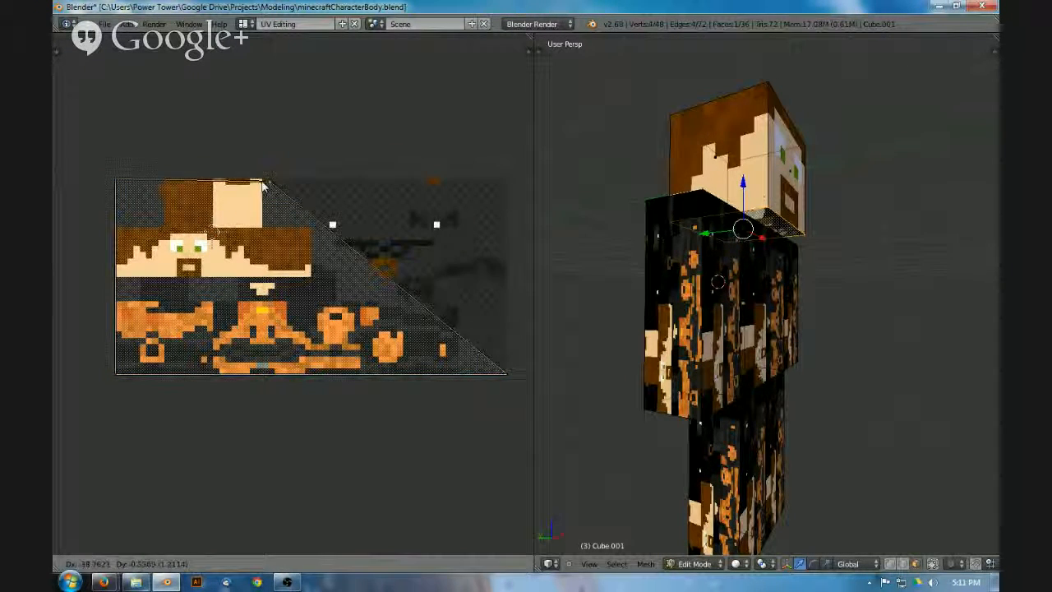
click(261, 185)
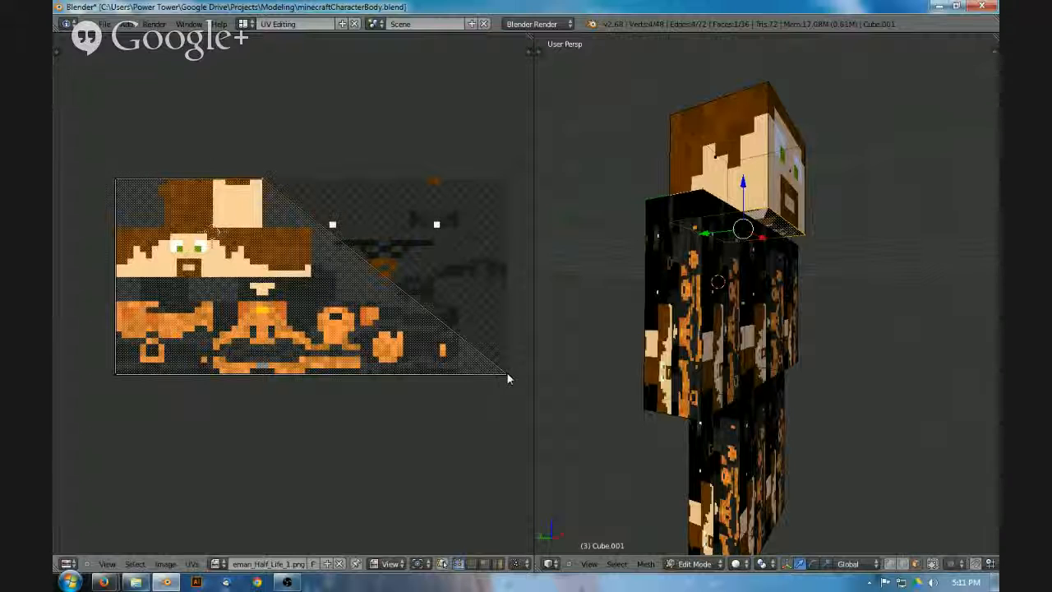
key(g)
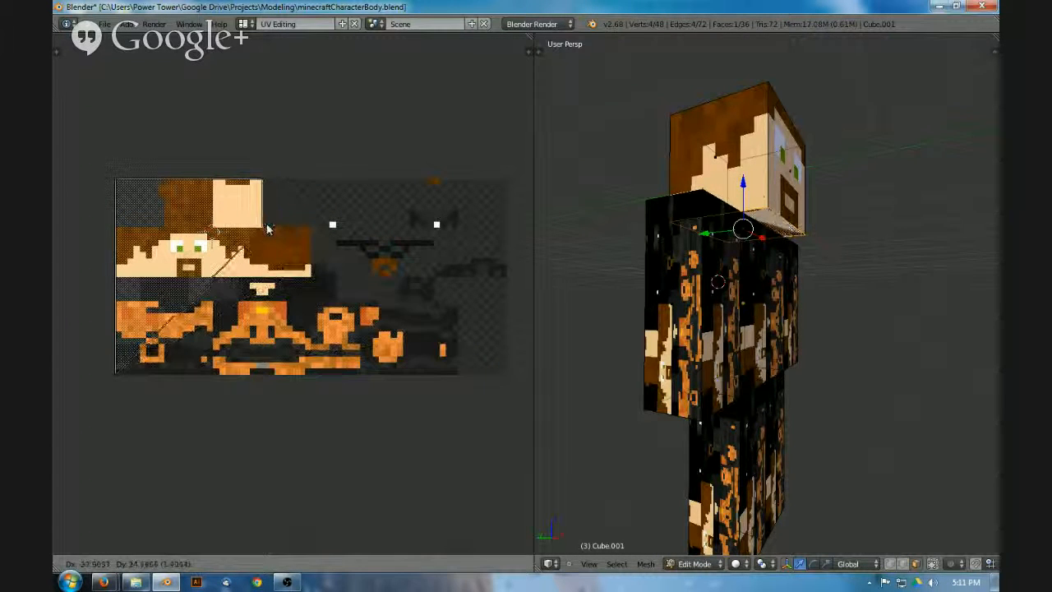
click(266, 228)
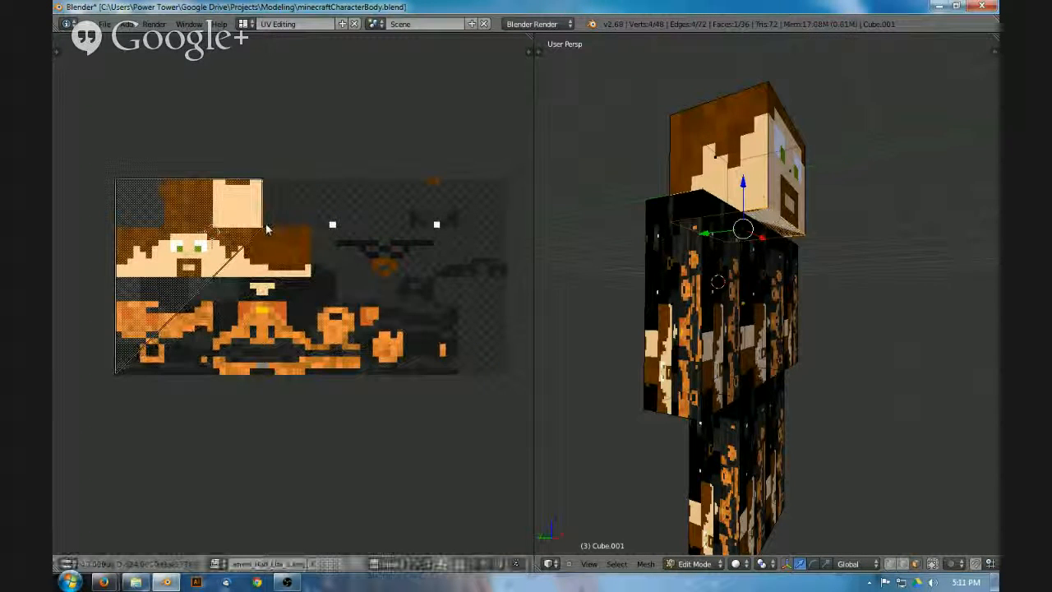
- Move the head bottom face's two left UV corners onto the left corners of the beige chin square
right_click(115, 375)
key(g)
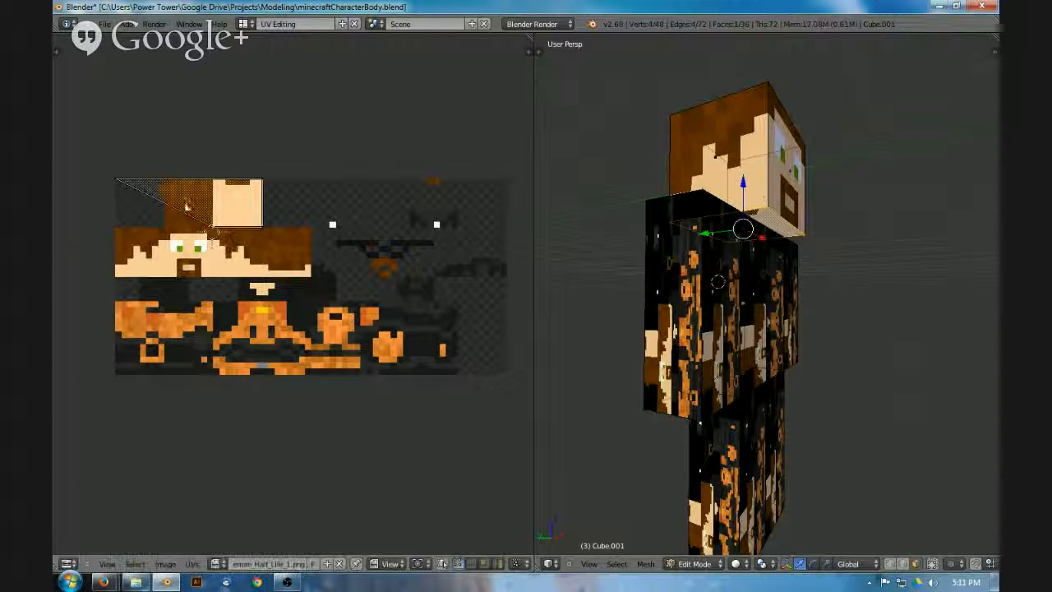
click(186, 206)
right_click(116, 178)
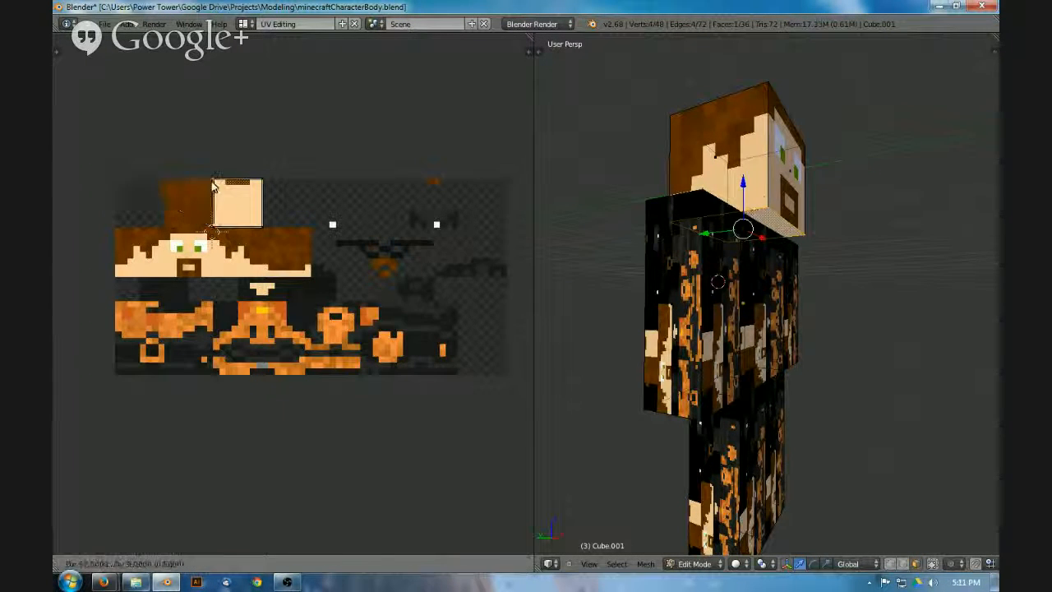
- Inspect the head's underside and try to rotate its UVs by 90 degrees
middle_drag(802, 260, 897, 305)
scroll(274, 190, up, 3)
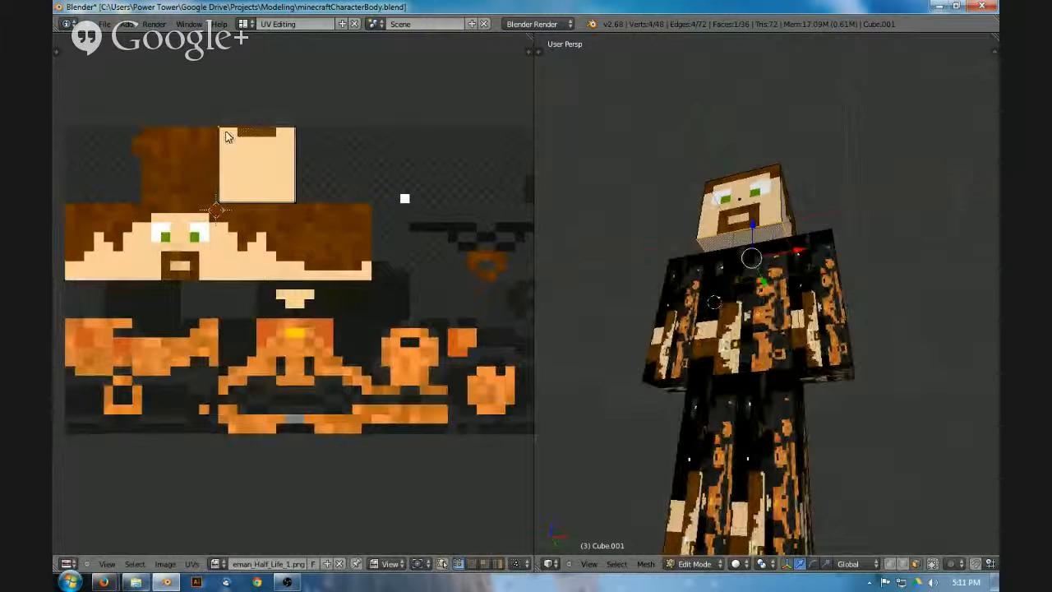
middle_drag(666, 411, 723, 366)
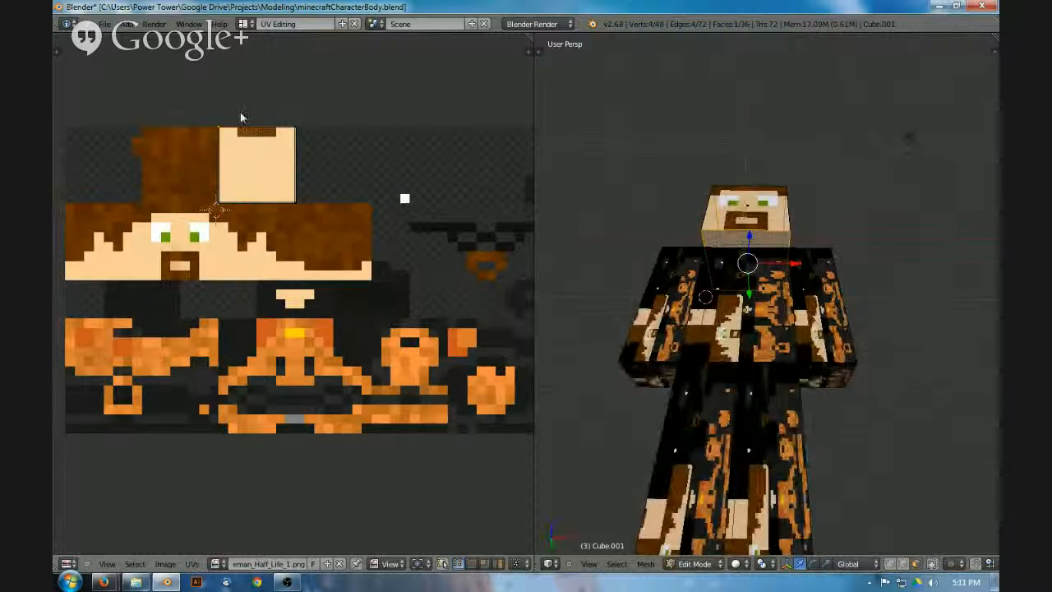
key(r)
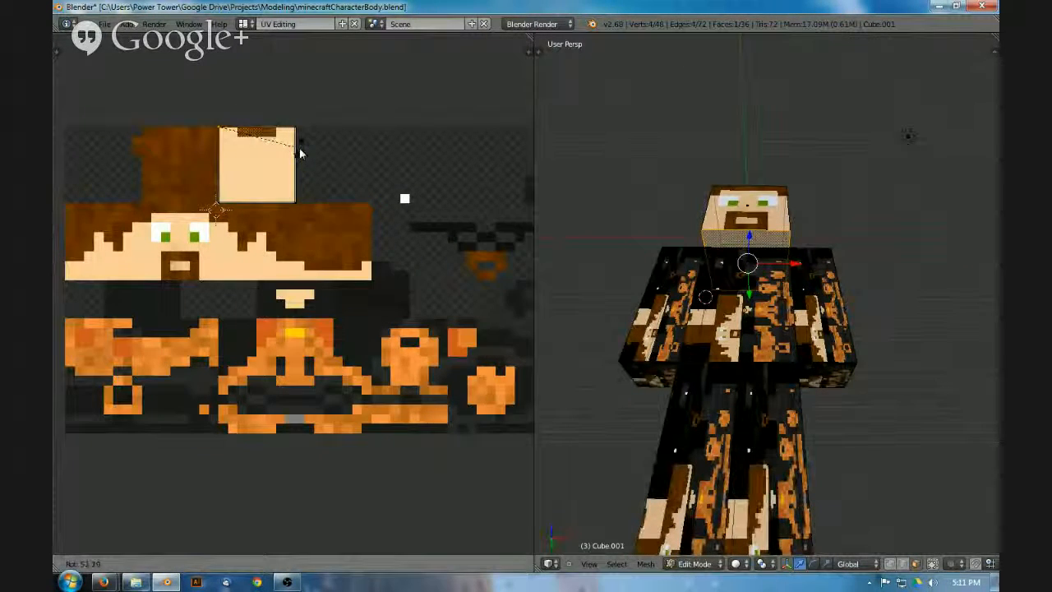
text(51)
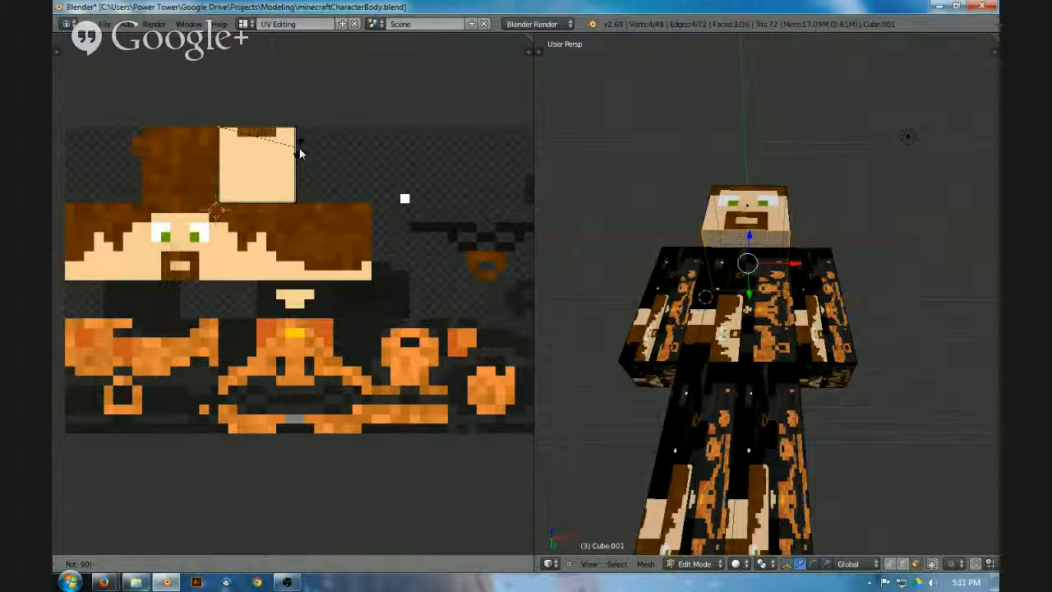
key(Return)
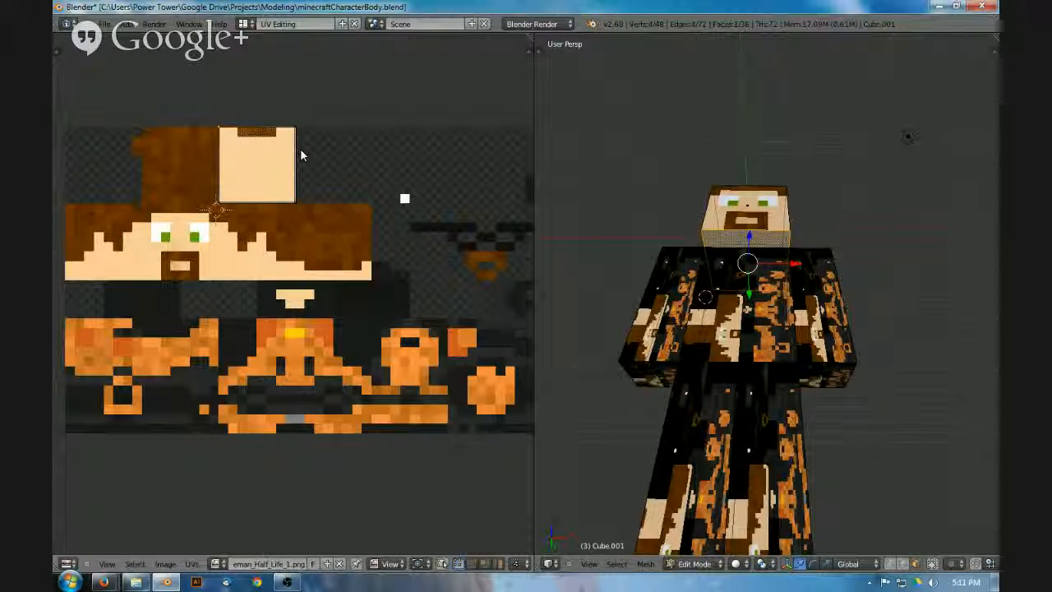
key(r)
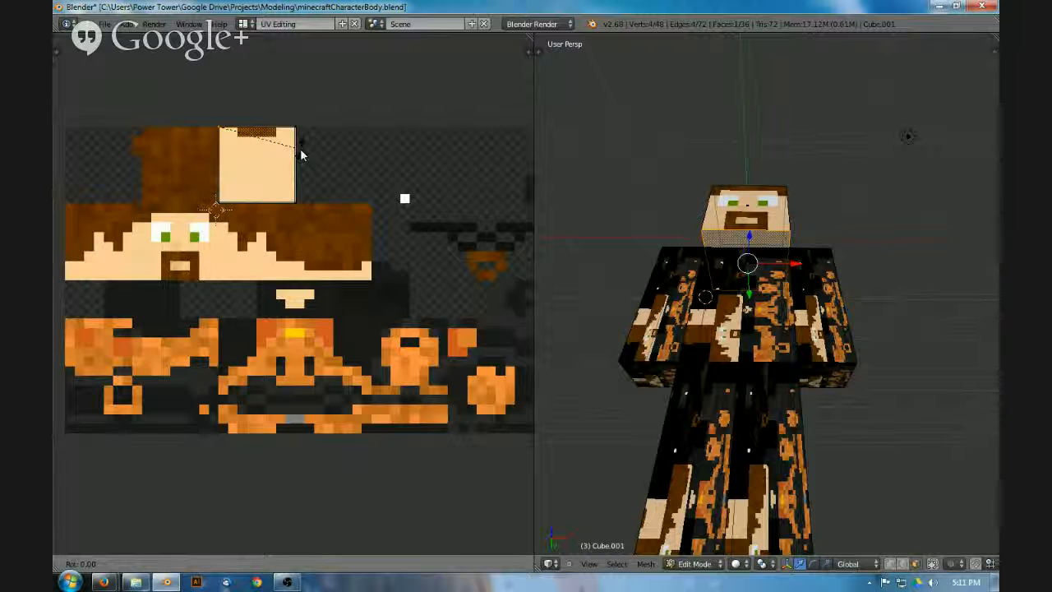
key(Escape)
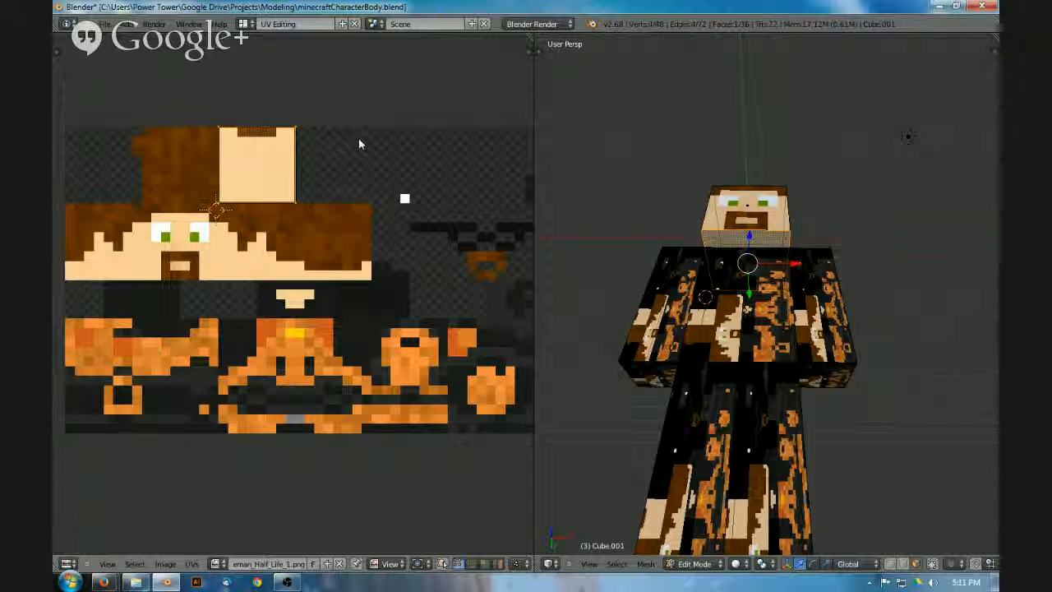
- Rotate all UV corners of the head's bottom face by 270 degrees and check the beard's alignment on the model
key(r)
text(27)
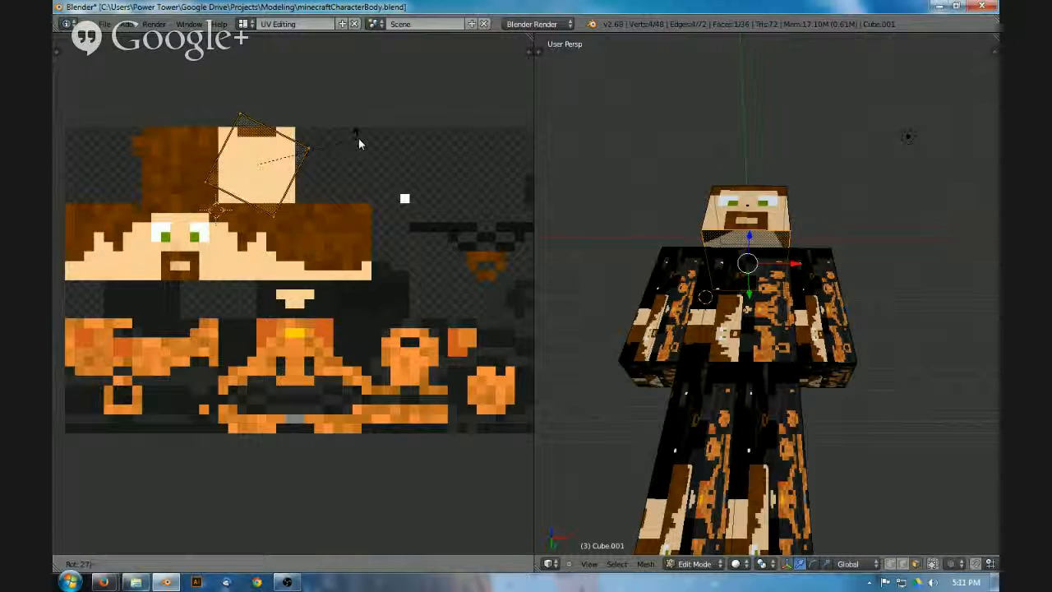
text(0)
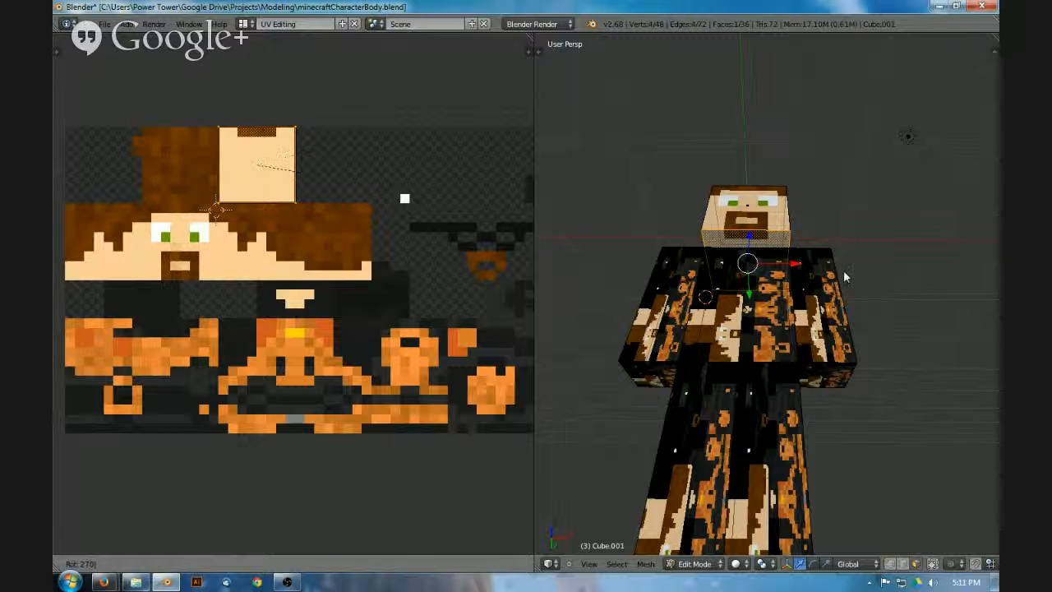
key(Return)
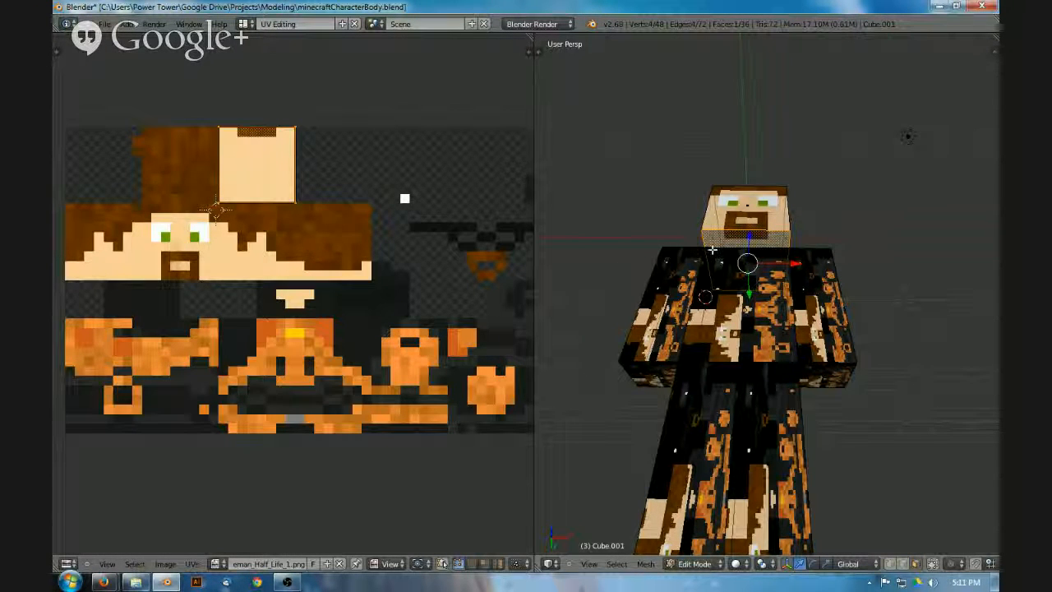
middle_drag(716, 283, 790, 216)
middle_drag(689, 193, 717, 280)
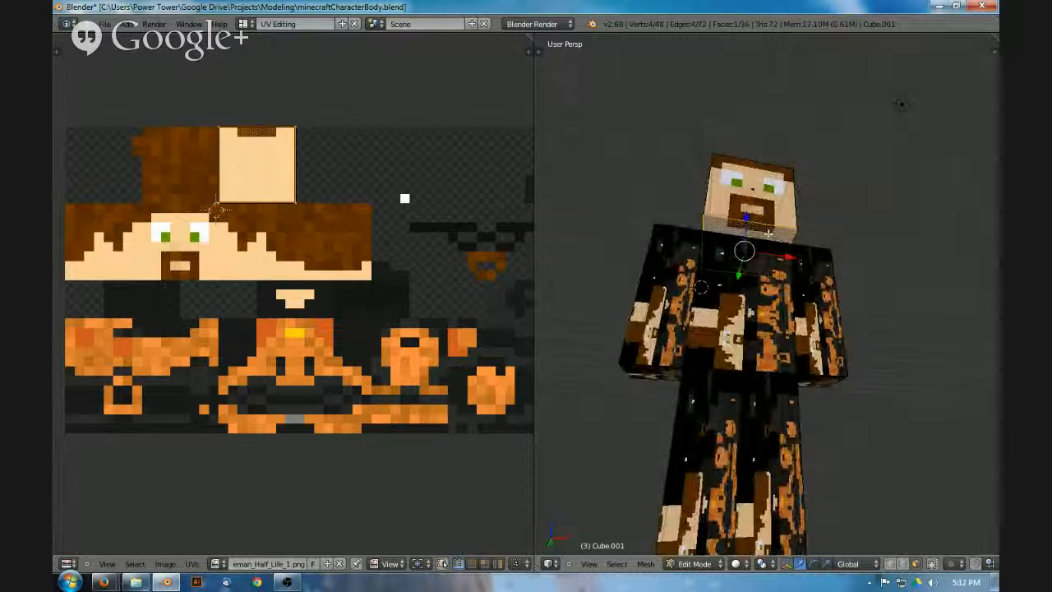
middle_drag(782, 256, 831, 315)
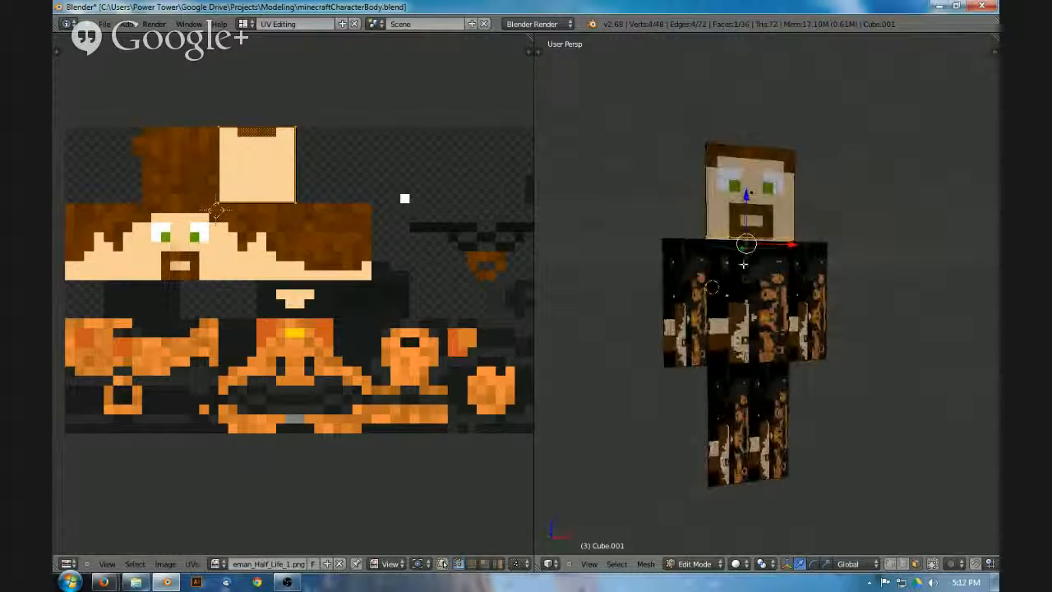
- Select the torso's front face and show the model textured from the front
middle_drag(813, 315, 781, 309)
right_click(831, 333)
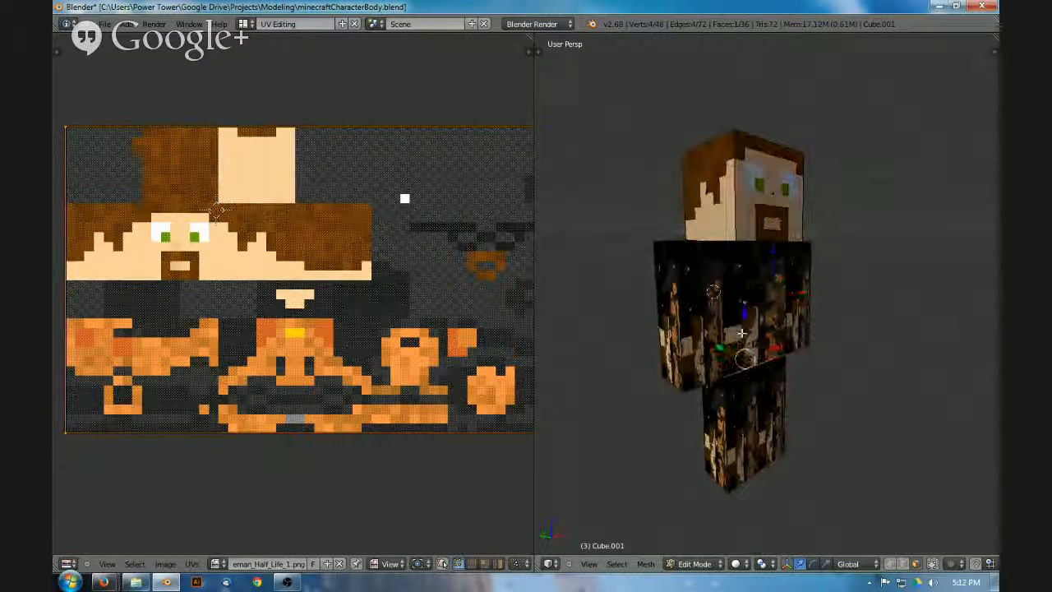
key(z)
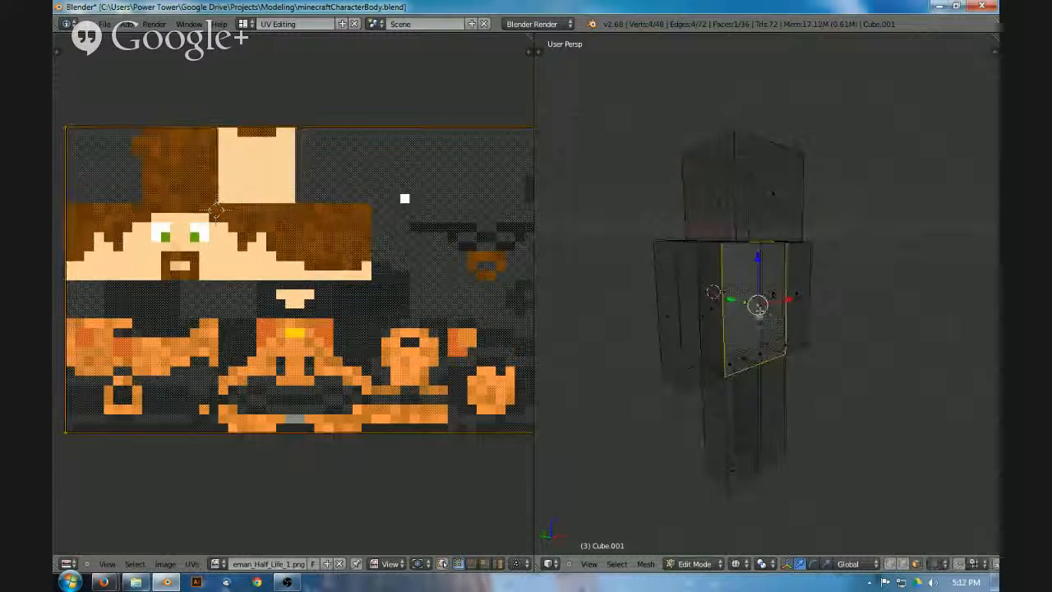
mouse_move(780, 309)
middle_down()
mouse_move(862, 324)
mouse_move(796, 311)
mouse_move(863, 314)
middle_up()
key(z)
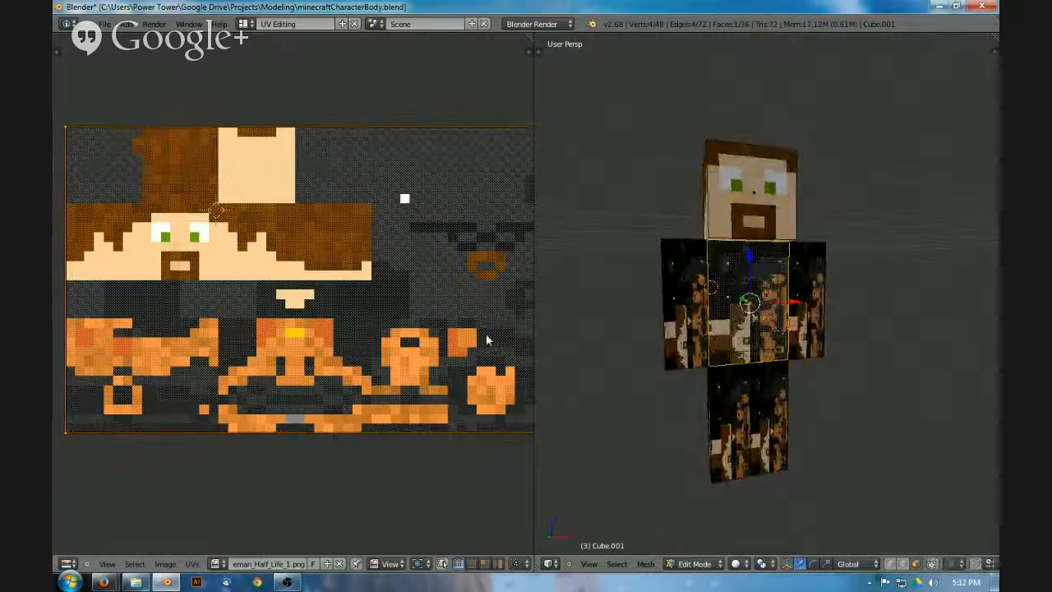
- Move the torso front face's two right UV corners in line with the head strip's right end, keeping the upper corner just beneath it
scroll(475, 342, down, 1)
scroll(461, 348, down, 1)
middle_drag(462, 347, 374, 337)
middle_drag(453, 203, 465, 183)
right_click(463, 161)
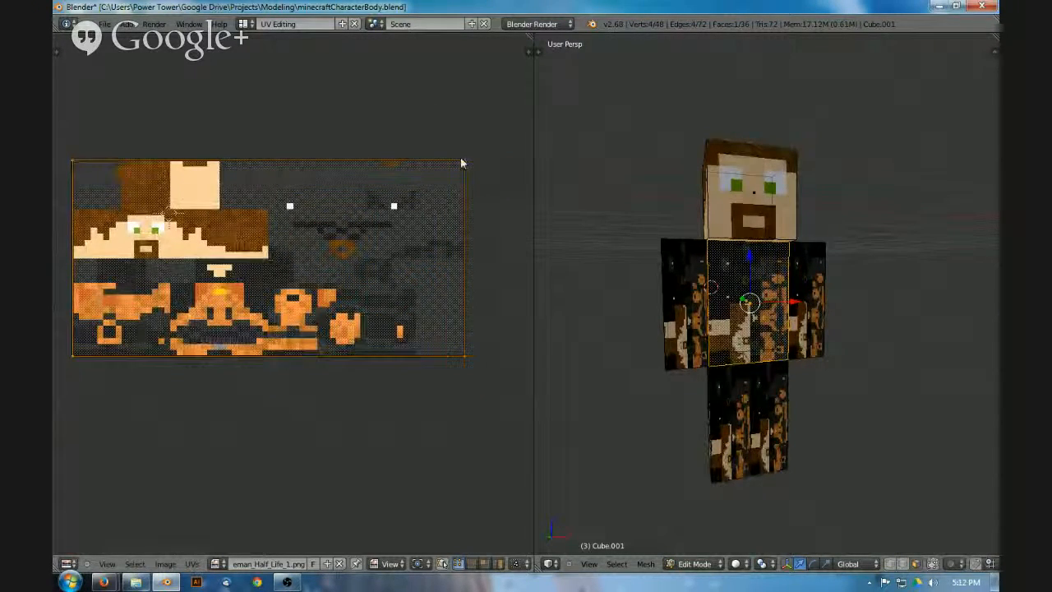
key(g)
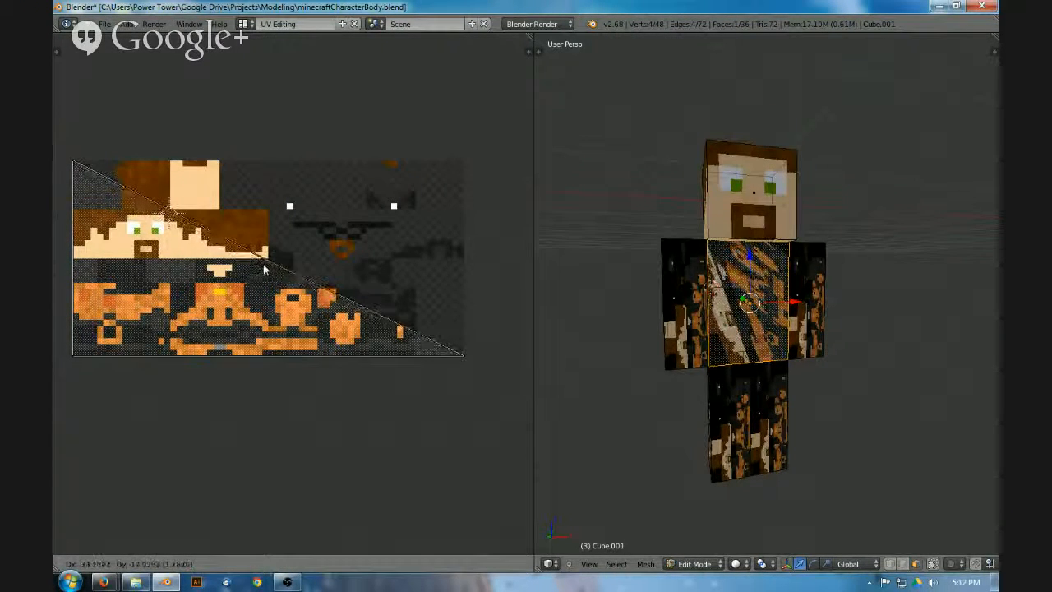
click(263, 269)
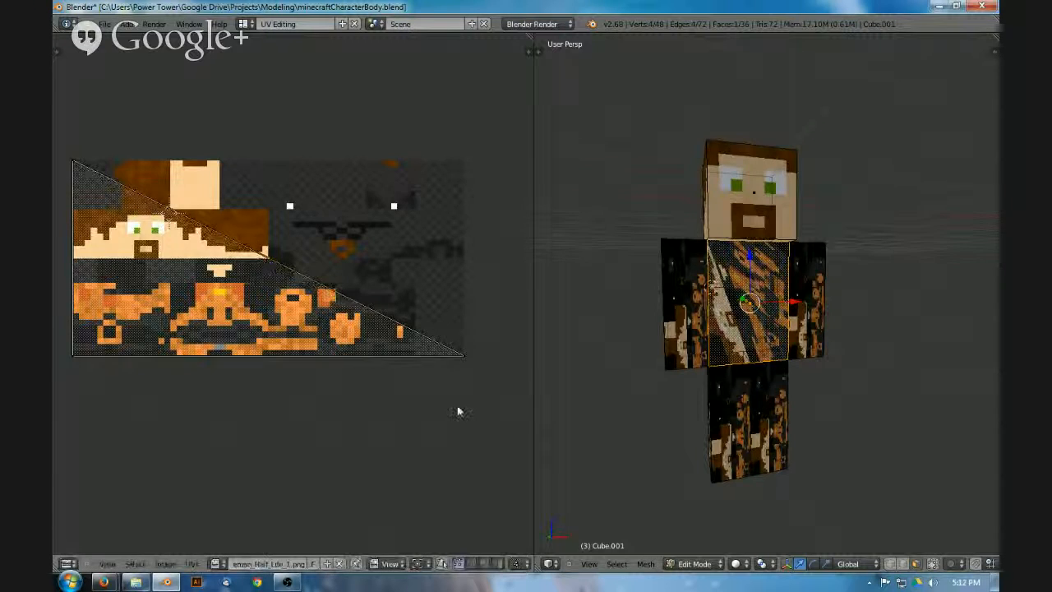
right_click(462, 355)
key(g)
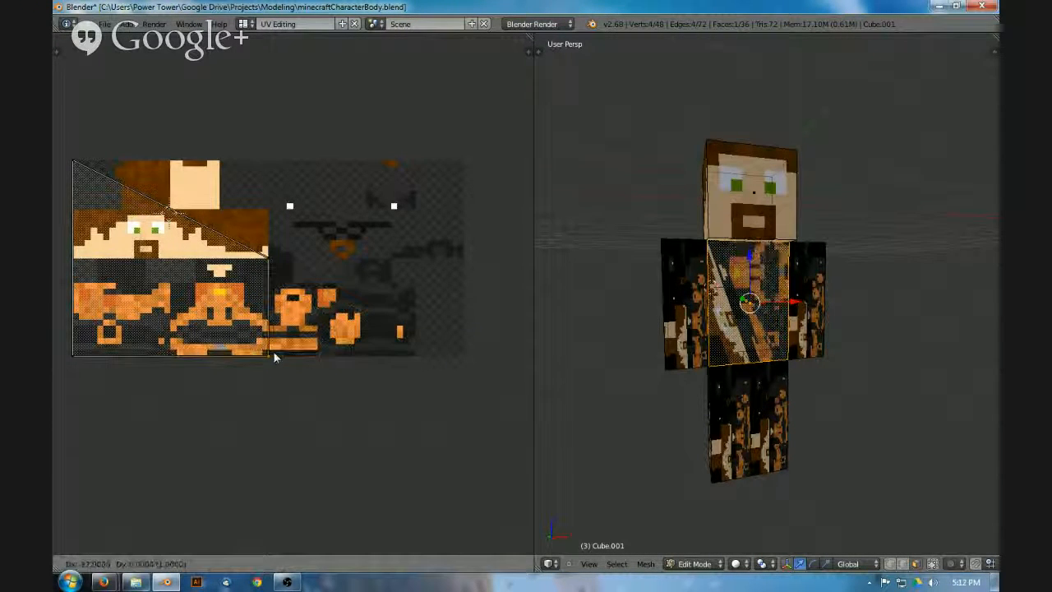
click(274, 351)
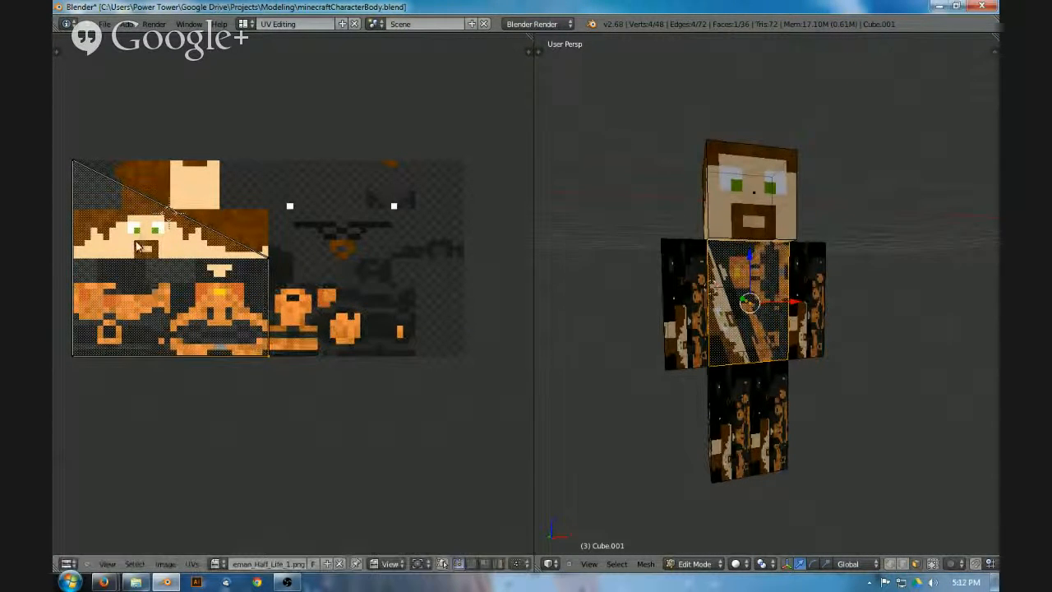
- Move the two left UV corners of the torso's front face onto the left edge of the block with the beige collar patch
right_click(73, 164)
key(g)
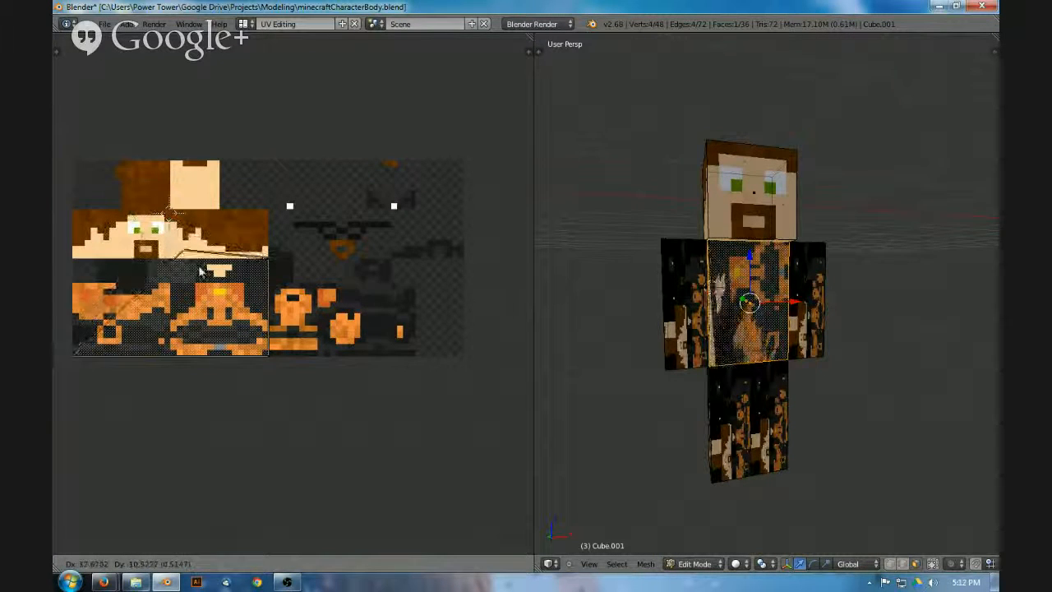
right_click(74, 355)
key(g)
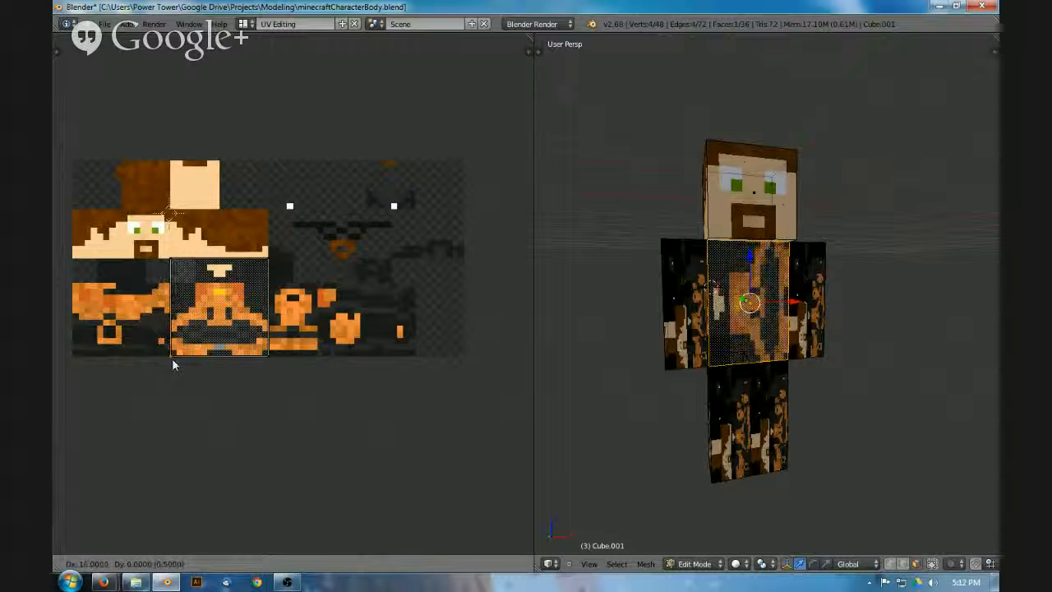
click(170, 359)
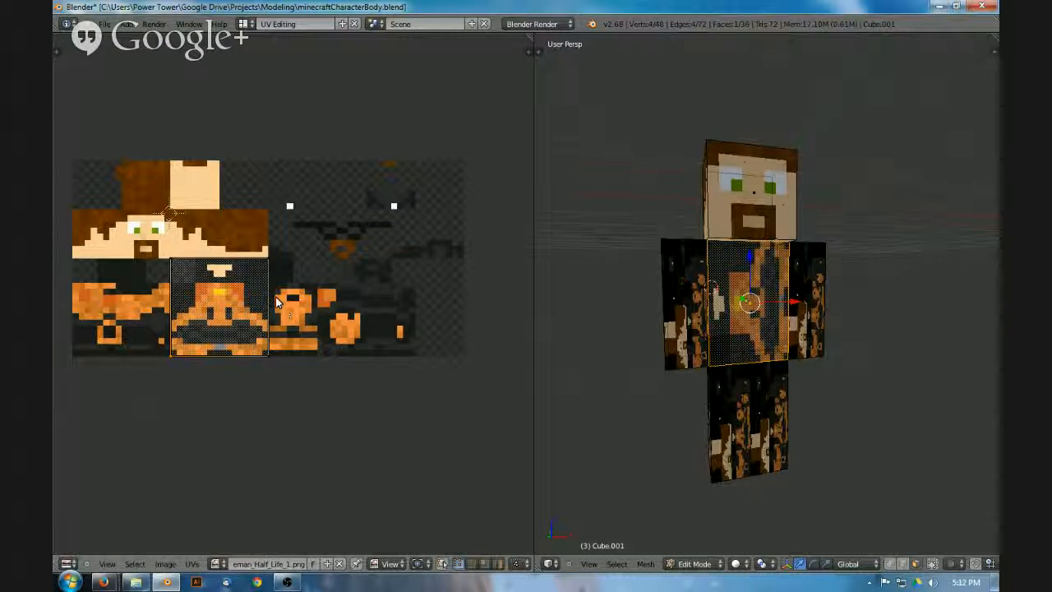
- Move the torso front face's two upper UV corners onto the top corners of the orange-banded block in the texture's lower-left area
scroll(235, 301, up, 2)
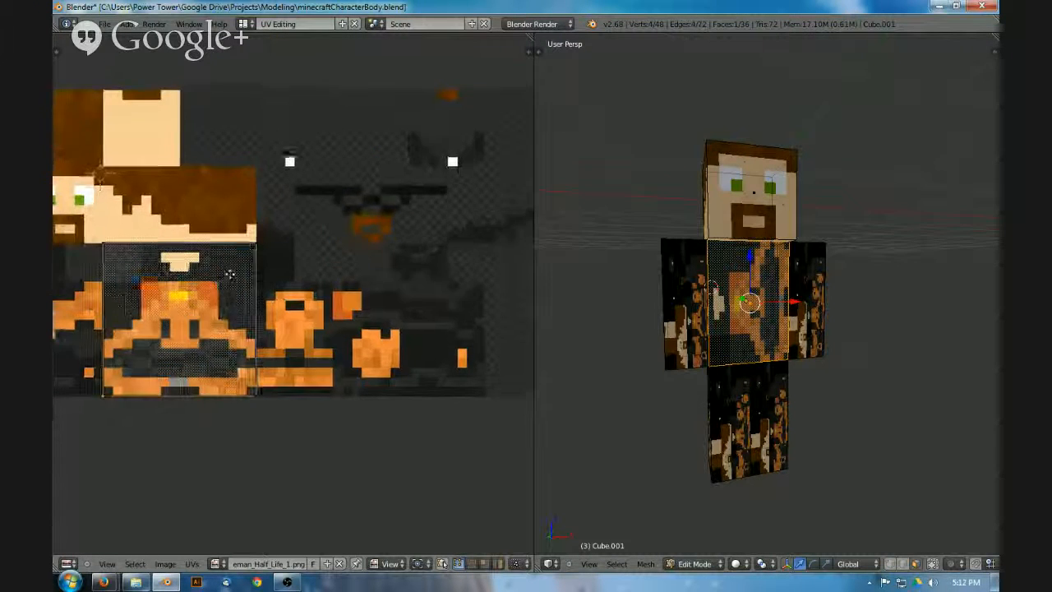
middle_drag(228, 274, 381, 268)
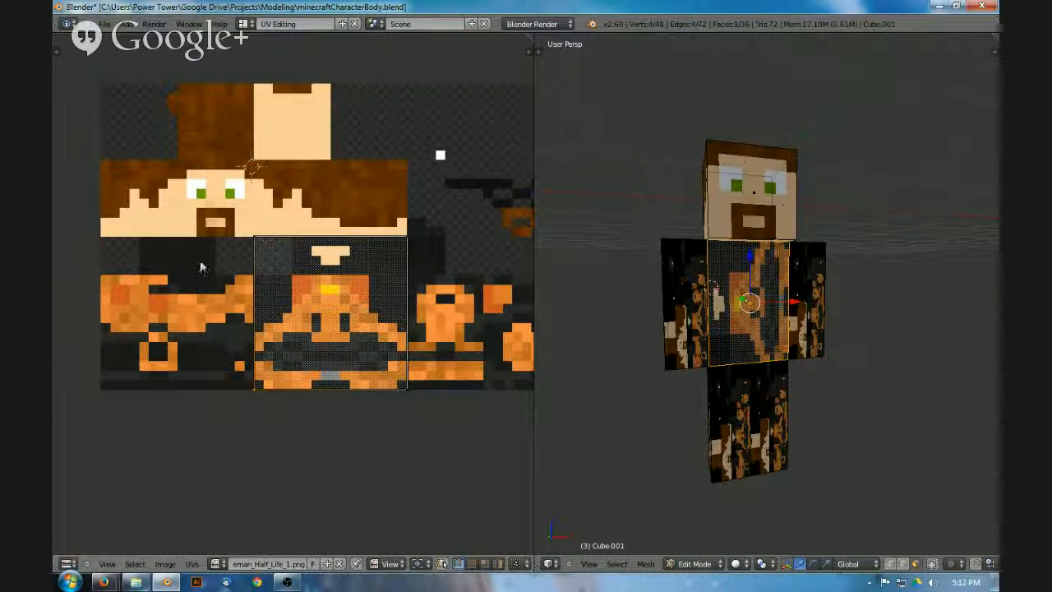
middle_drag(479, 323, 513, 374)
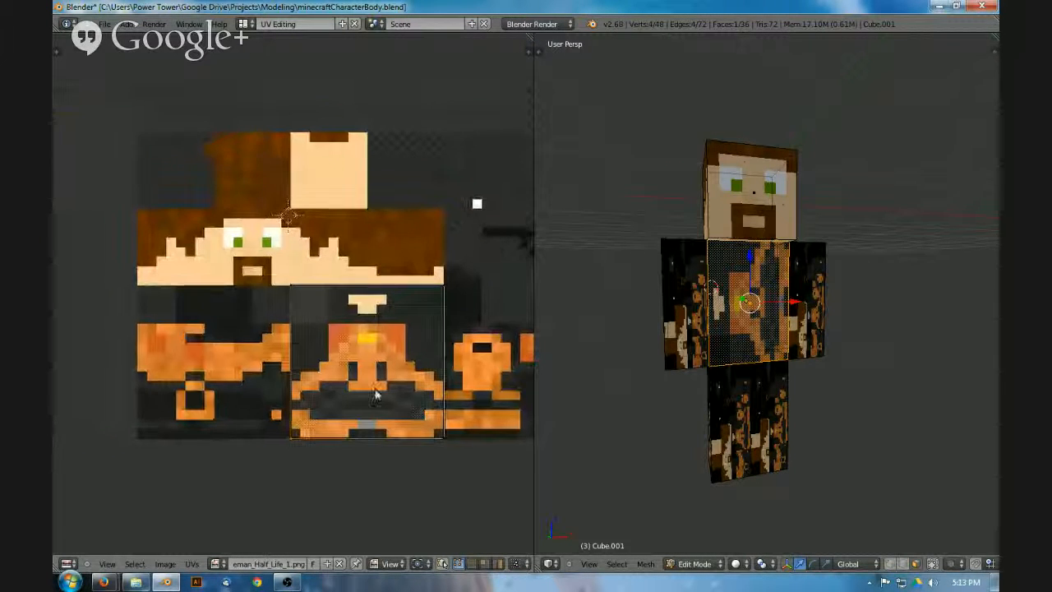
middle_drag(362, 332, 393, 304)
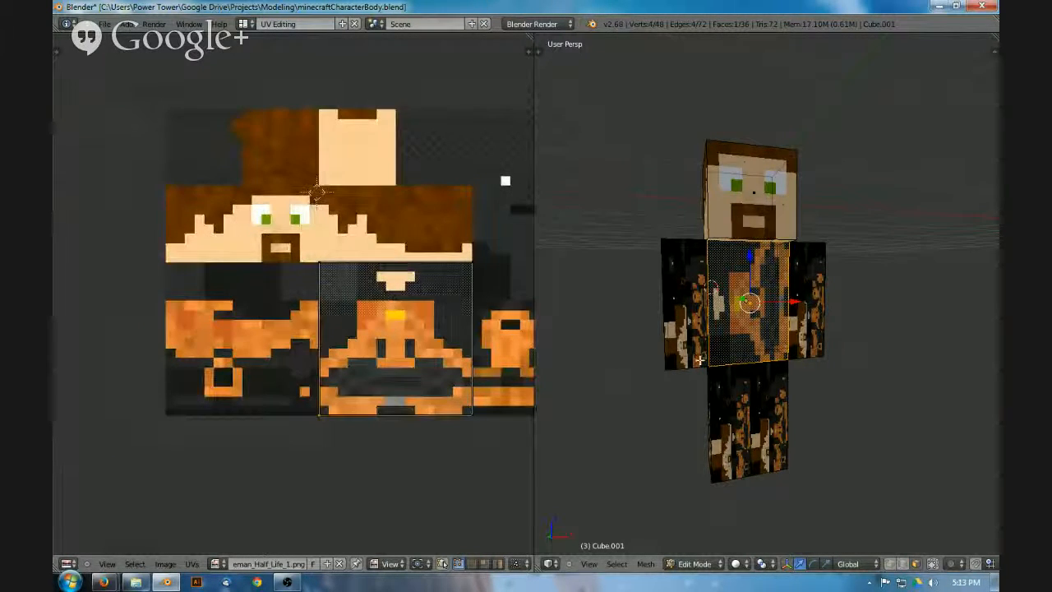
right_click(322, 263)
key(g)
click(169, 272)
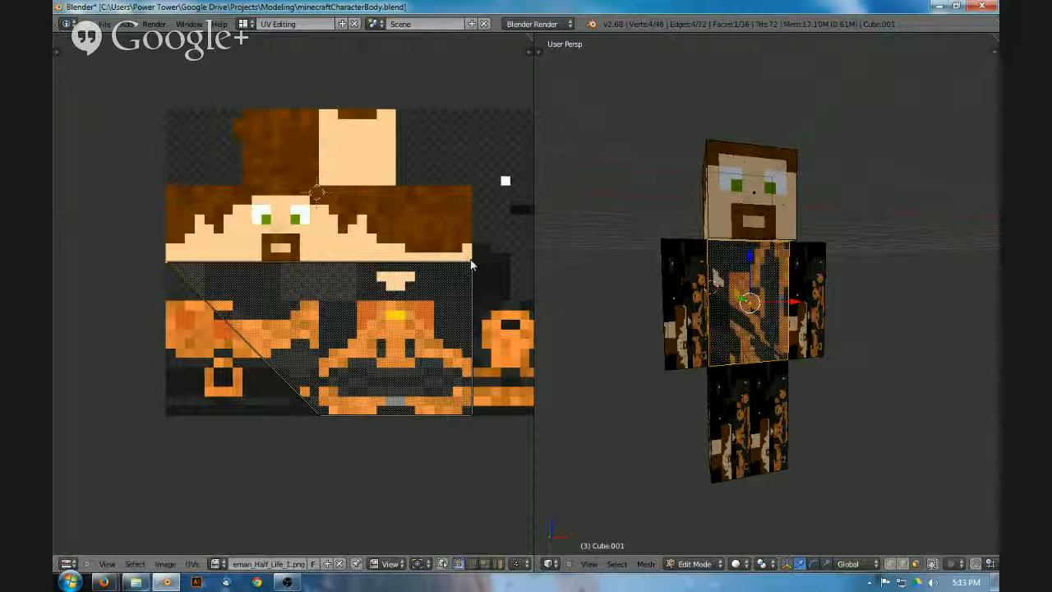
right_click(472, 265)
key(g)
click(306, 265)
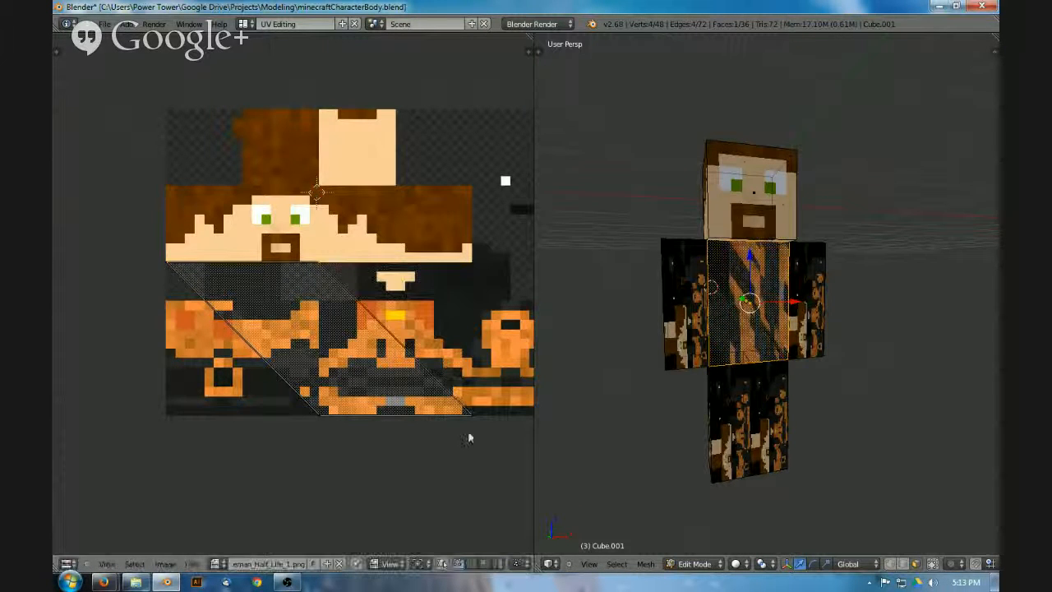
- Move the torso front face's two lower UV corners onto the bottom corners of the same orange-banded block
right_click(321, 419)
key(g)
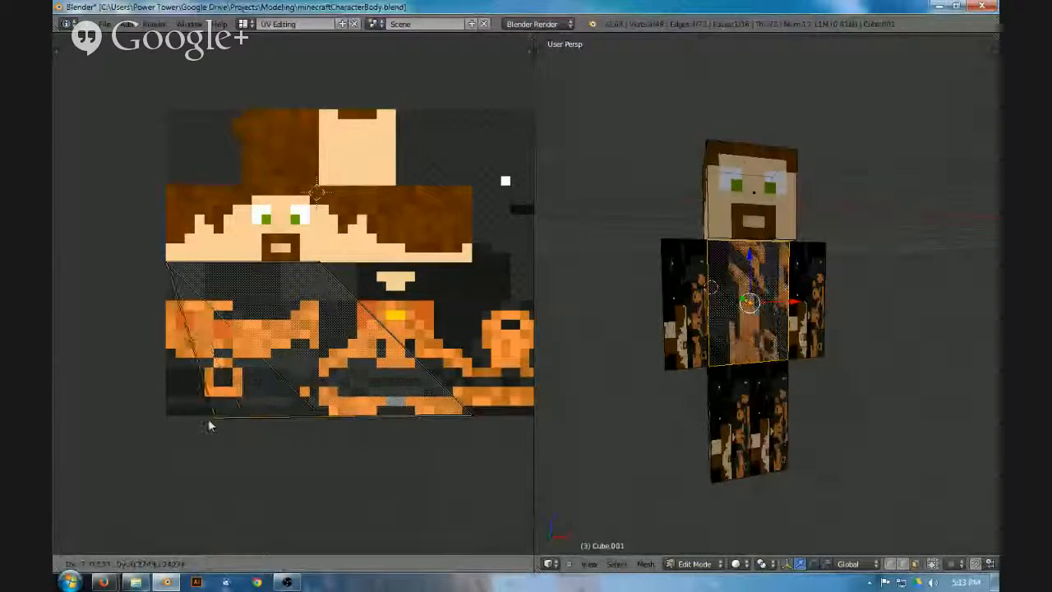
click(169, 420)
right_click(472, 416)
key(g)
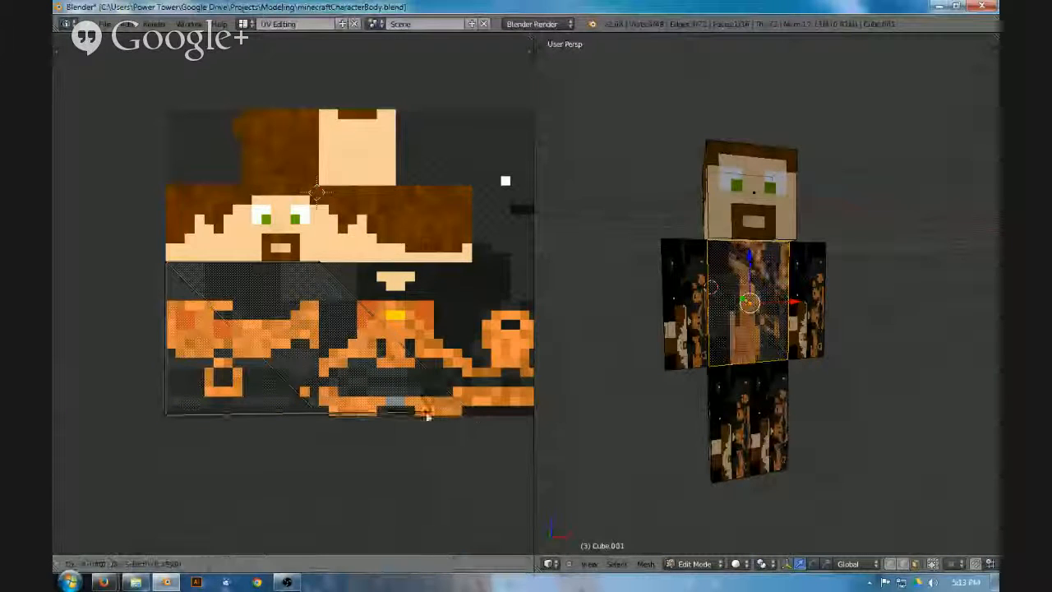
click(335, 422)
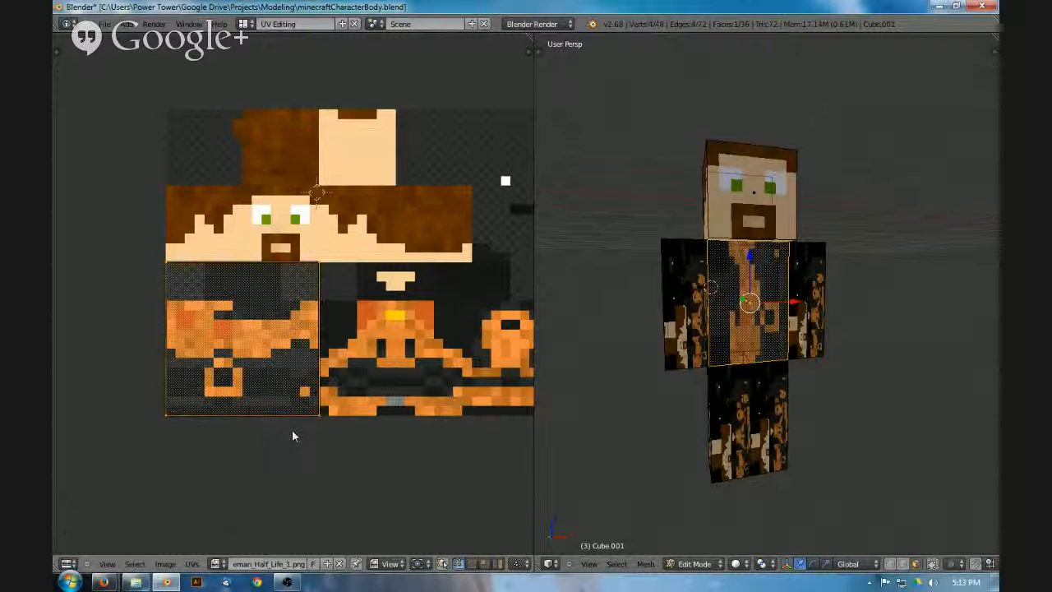
- Rotate all UV corners of the torso's front face by 270 degrees and check the pattern on the model
text(r270)
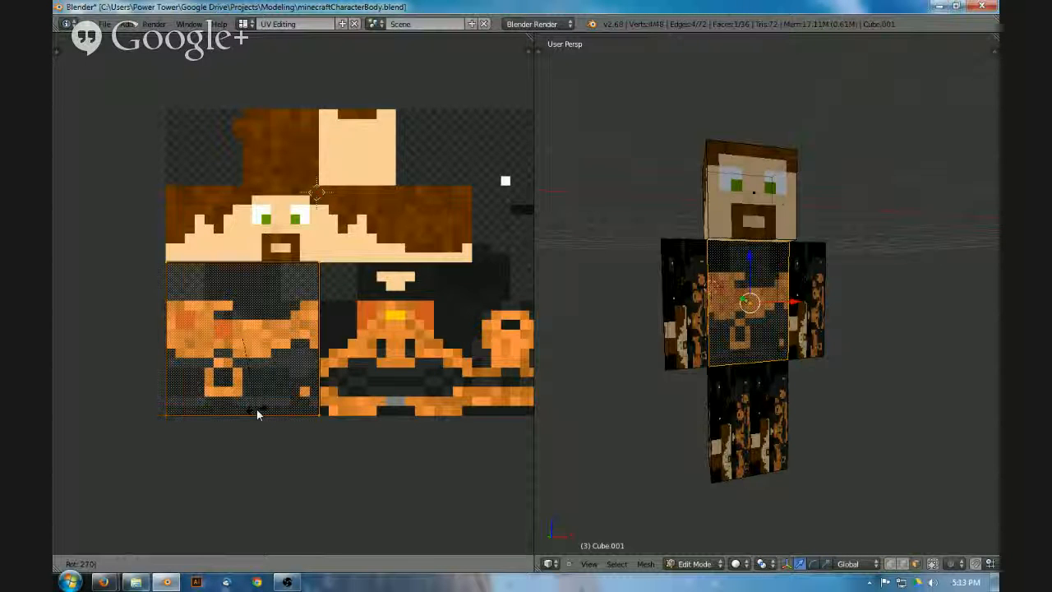
key(Return)
middle_drag(413, 358, 345, 308)
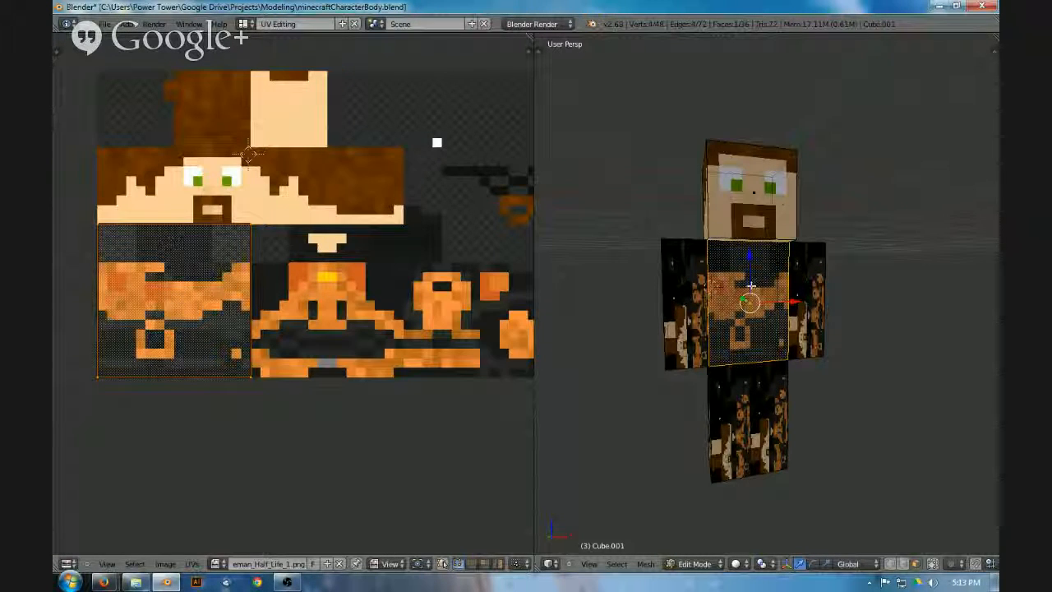
mouse_move(750, 285)
middle_down()
mouse_move(849, 275)
mouse_move(743, 284)
middle_up()
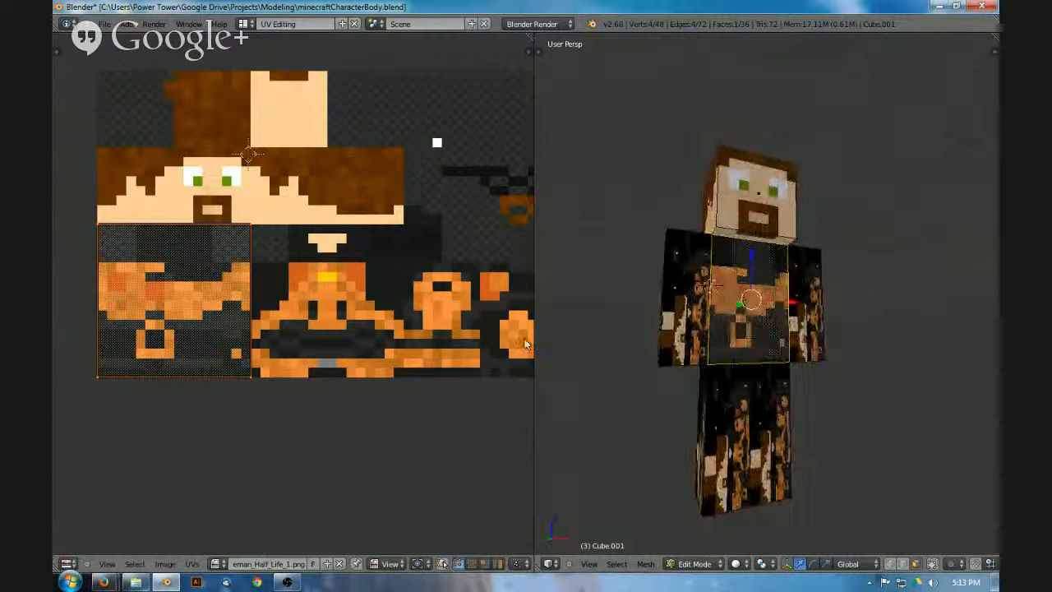
- Examine the body patches in the skin texture and compare them with the textured torso from several angles
middle_drag(526, 345, 431, 322)
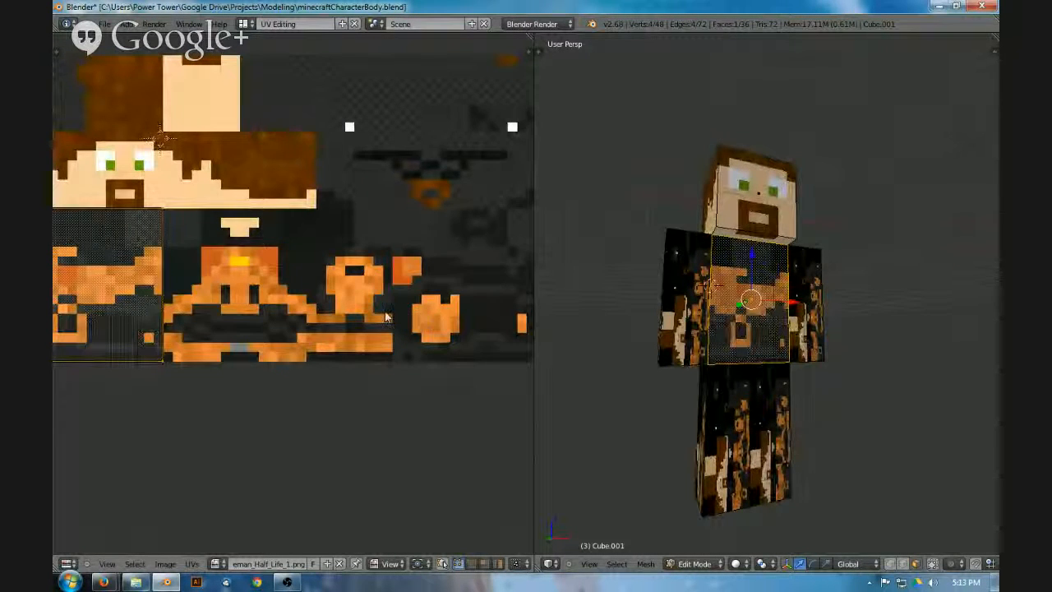
scroll(386, 317, down, 1)
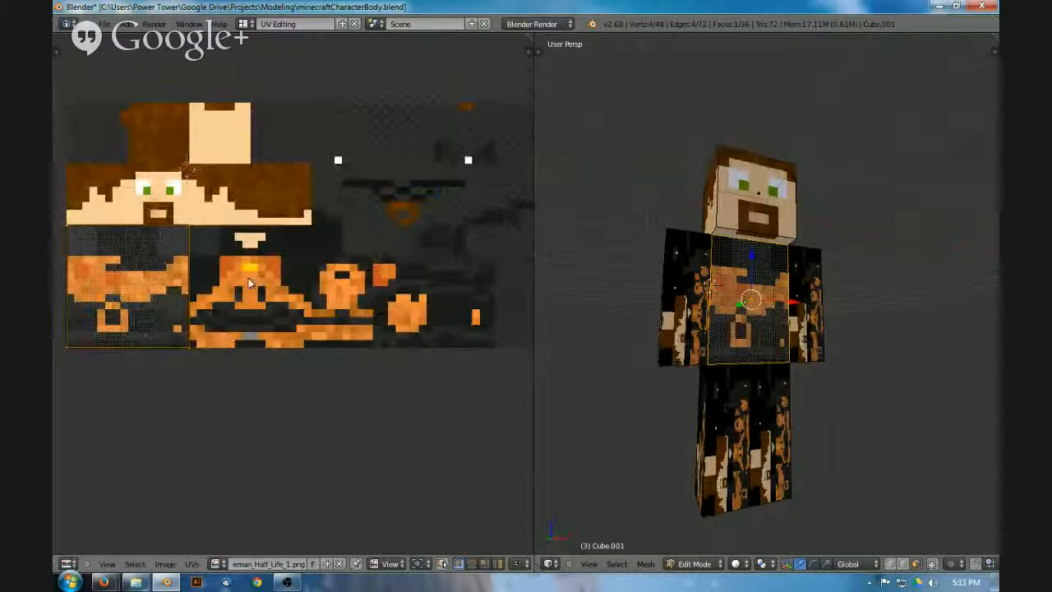
middle_drag(187, 249, 326, 219)
scroll(255, 247, up, 1)
scroll(237, 214, up, 1)
scroll(241, 213, down, 1)
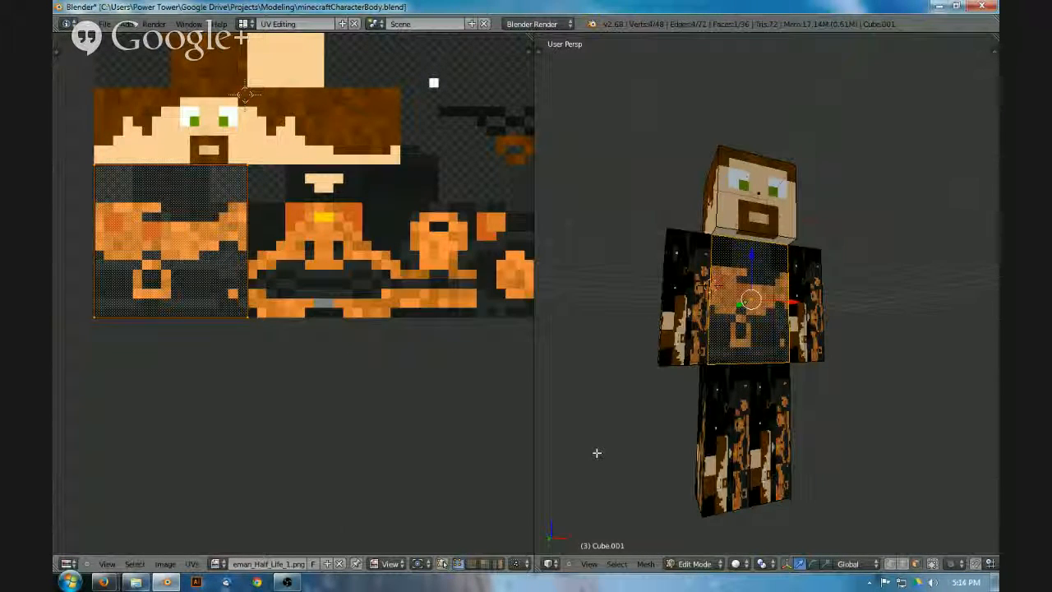
mouse_move(709, 355)
middle_down()
mouse_move(605, 414)
mouse_move(700, 353)
middle_up()
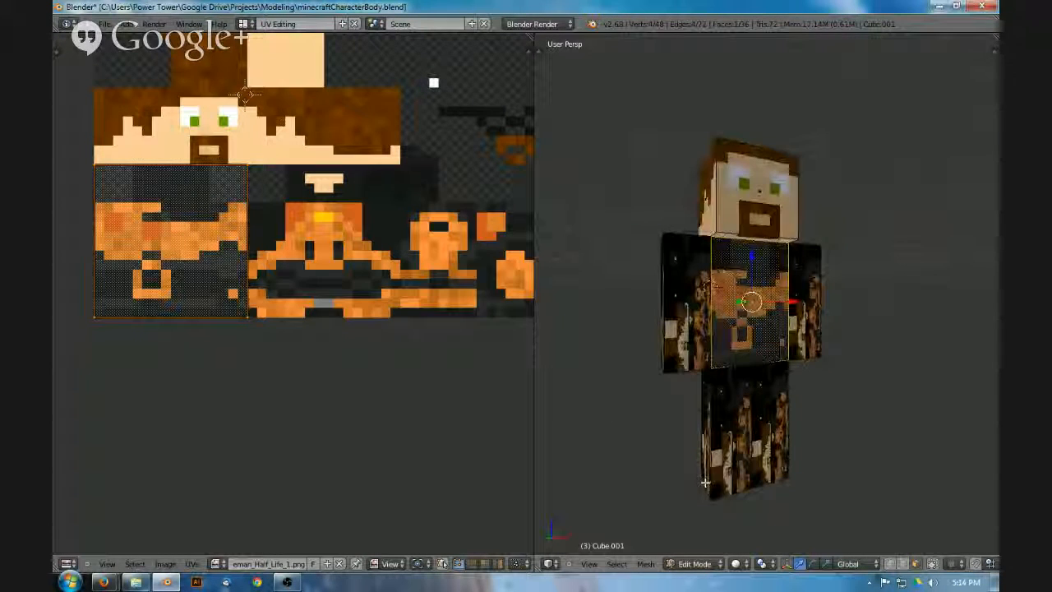
middle_drag(744, 403, 657, 347)
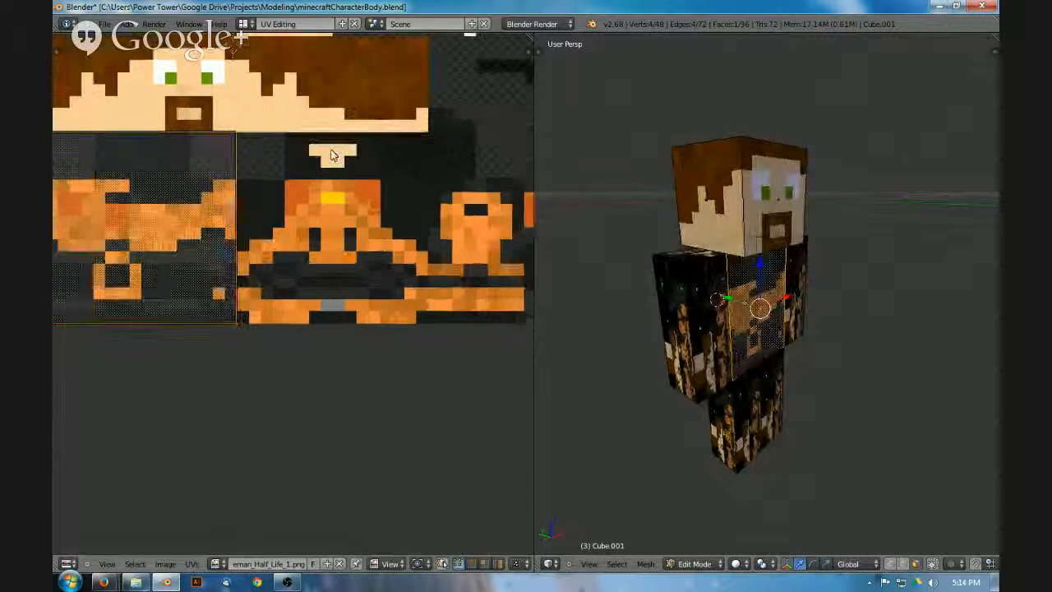
middle_drag(332, 151, 277, 237)
middle_drag(163, 196, 238, 204)
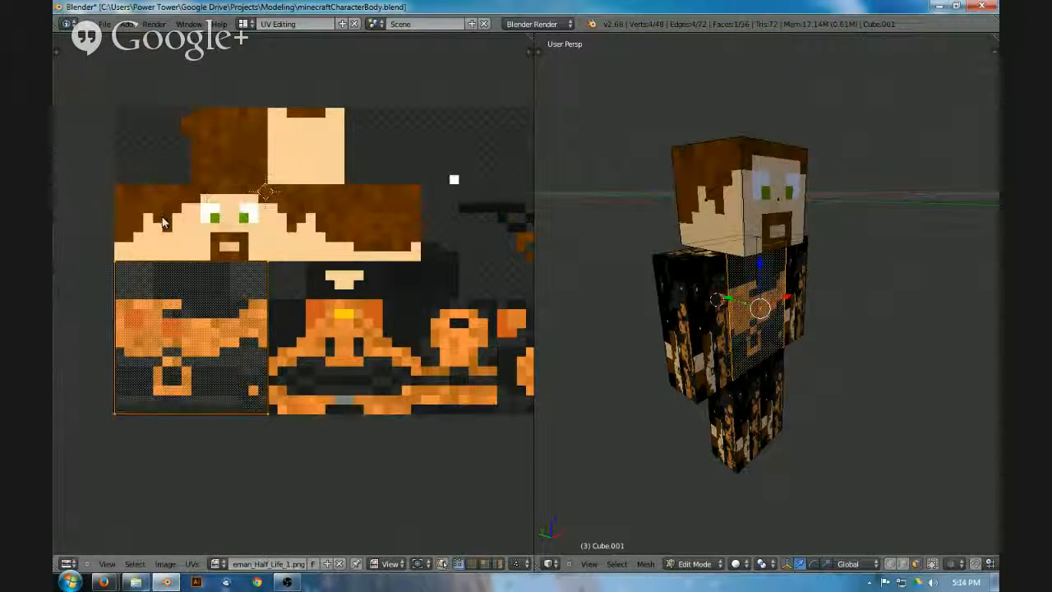
mouse_move(739, 345)
middle_down()
mouse_move(674, 347)
mouse_move(724, 344)
middle_up()
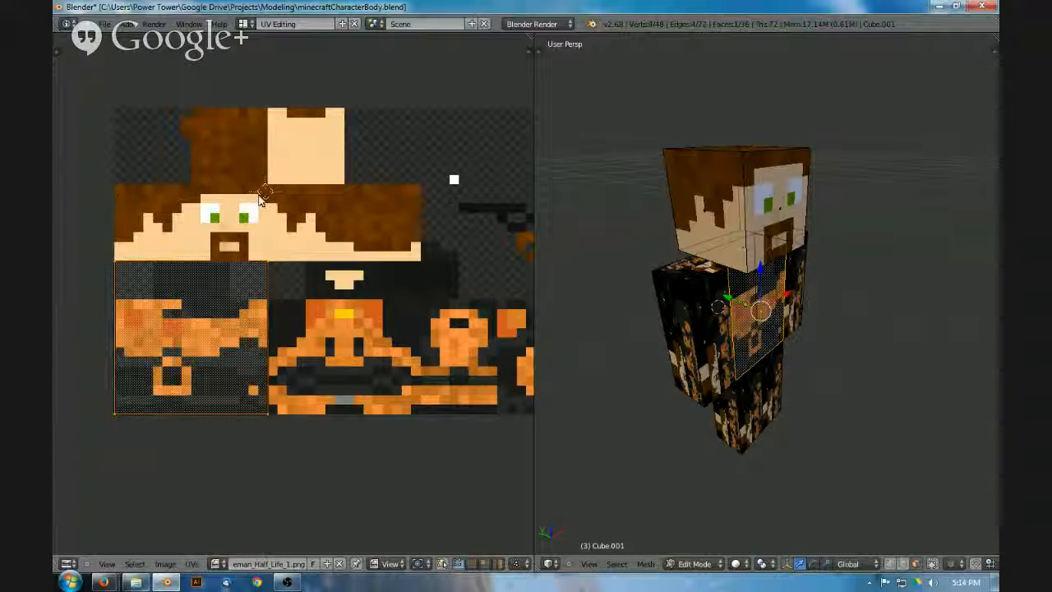
middle_drag(776, 370, 749, 319)
scroll(269, 301, down, 2)
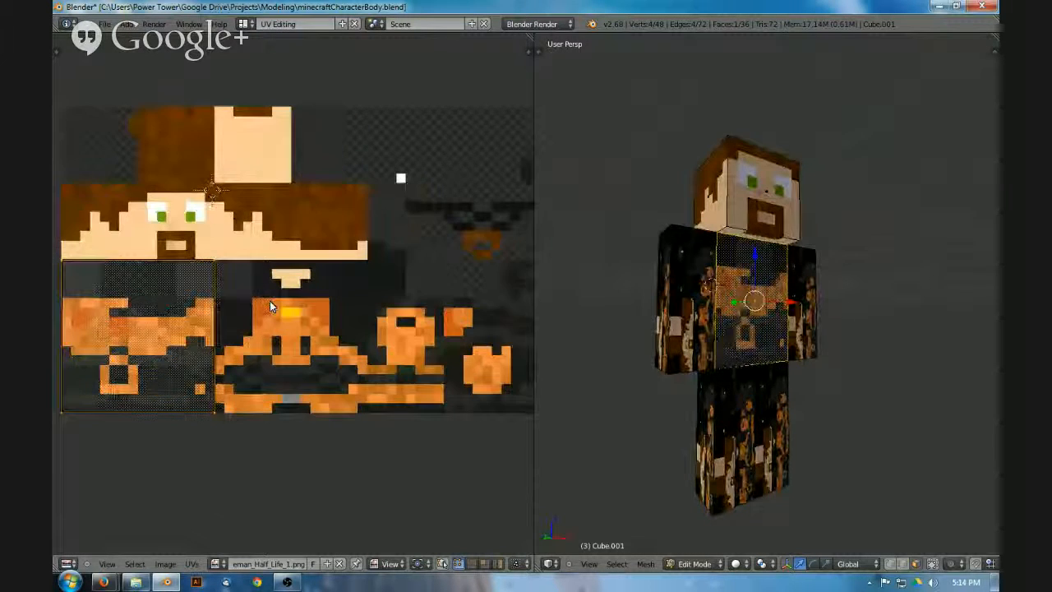
middle_drag(312, 298, 272, 295)
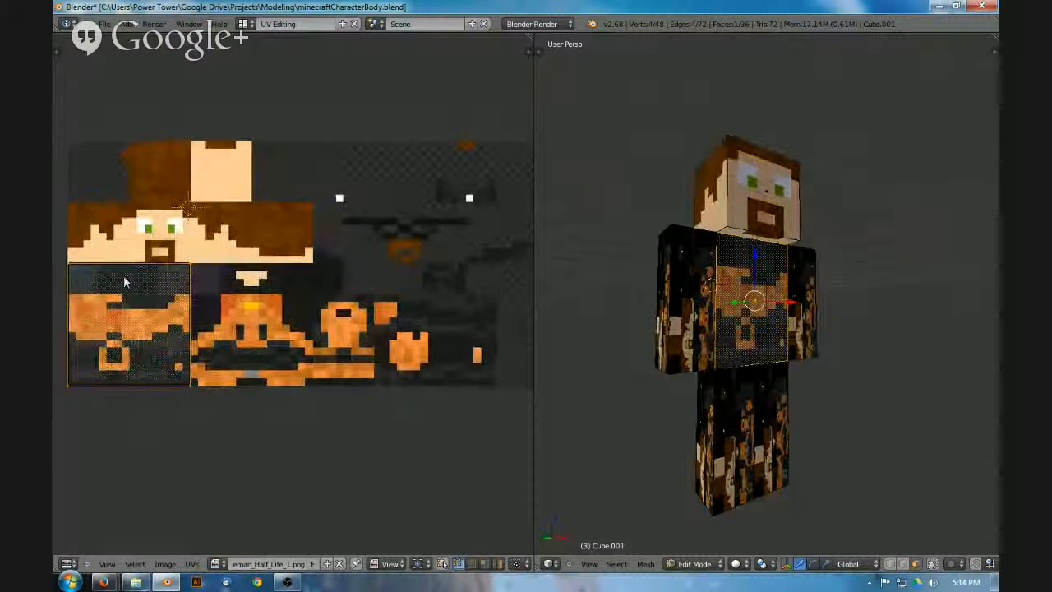
middle_drag(166, 383, 216, 342)
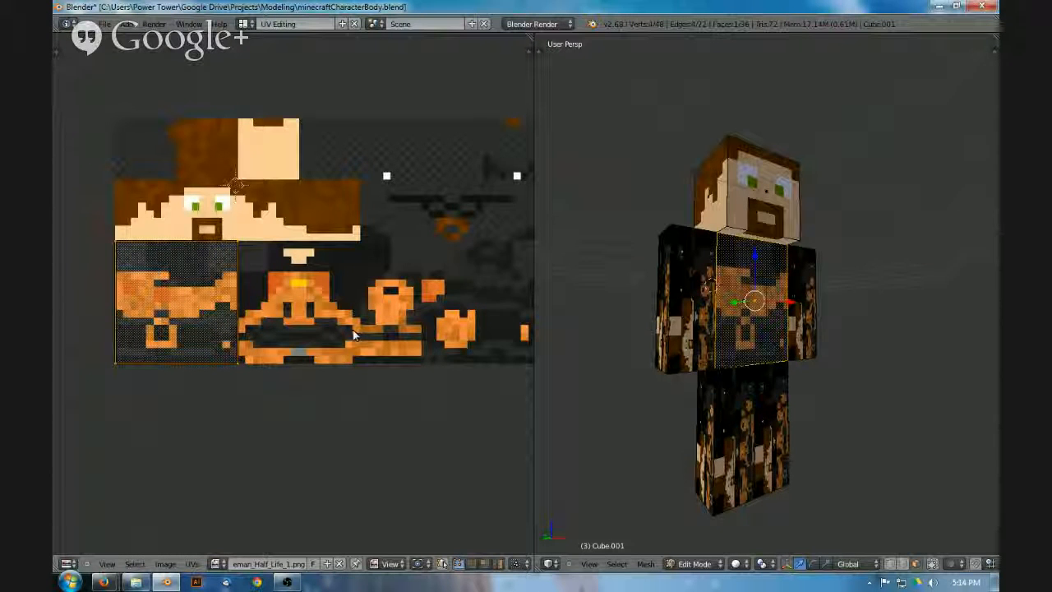
middle_drag(344, 329, 381, 322)
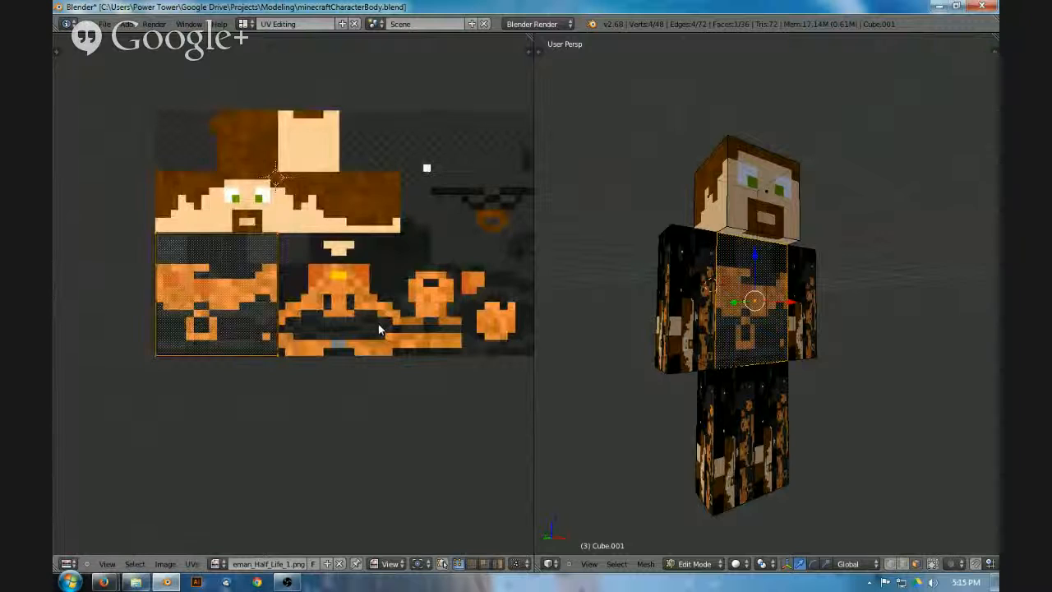
- Reselect the torso's front face with the help of wireframe display, and return the model to textured display
middle_drag(646, 336, 646, 298)
scroll(622, 315, down, 2)
right_click(646, 299)
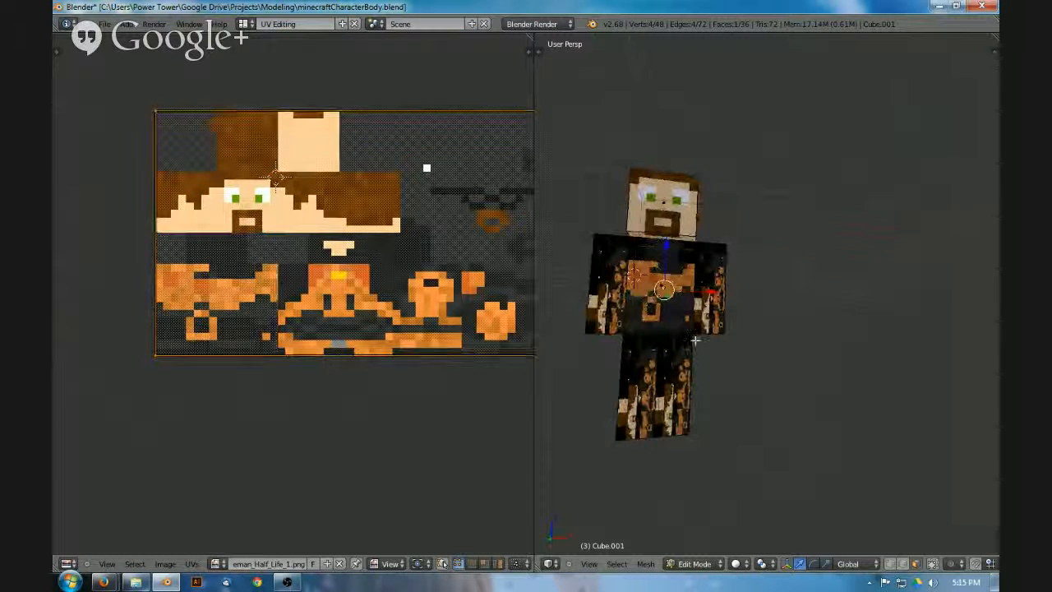
shift+middle_drag(652, 345, 744, 364)
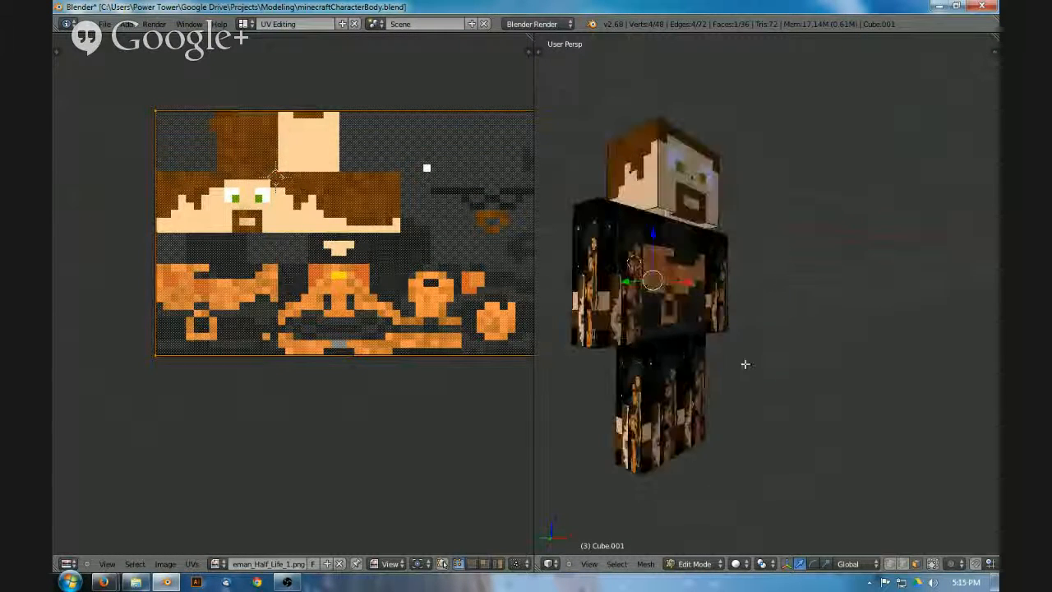
right_click(687, 300)
key(z)
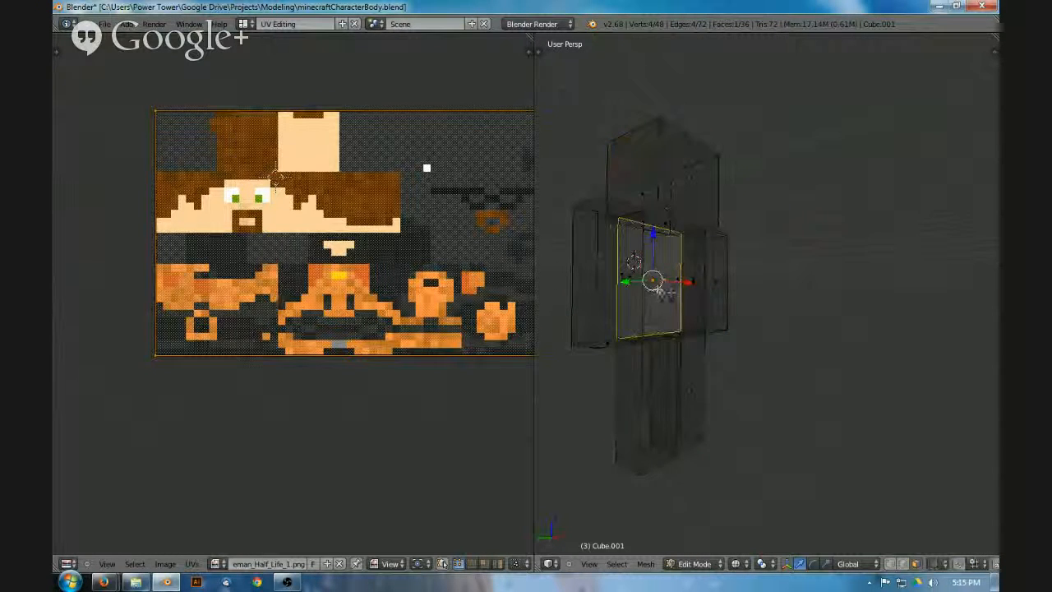
right_click(670, 284)
key(z)
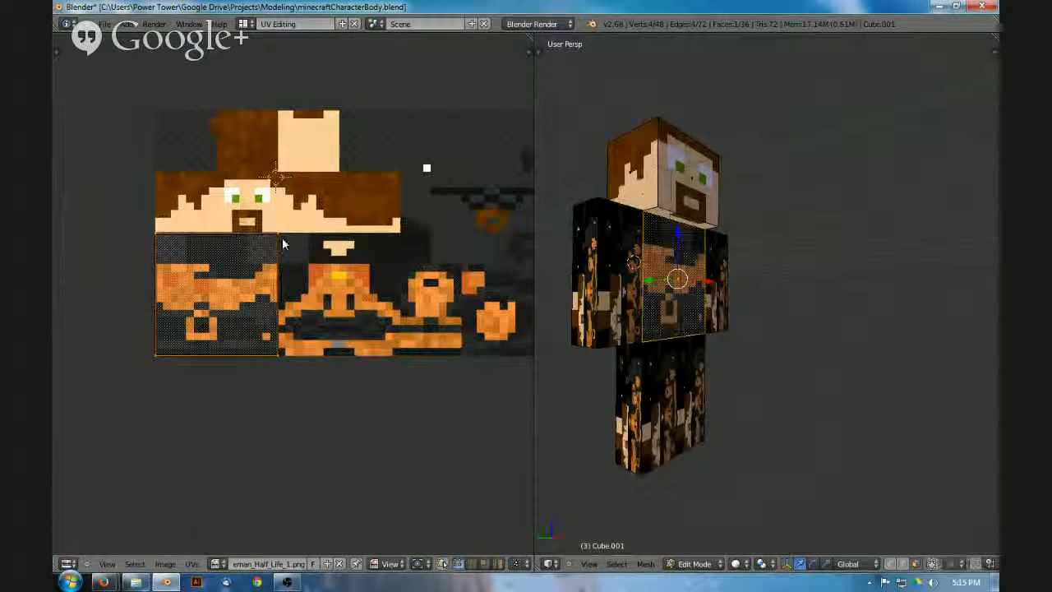
- Move the torso front face's two right UV corners onto the right edge of the chest patch with the orange harness
key(g)
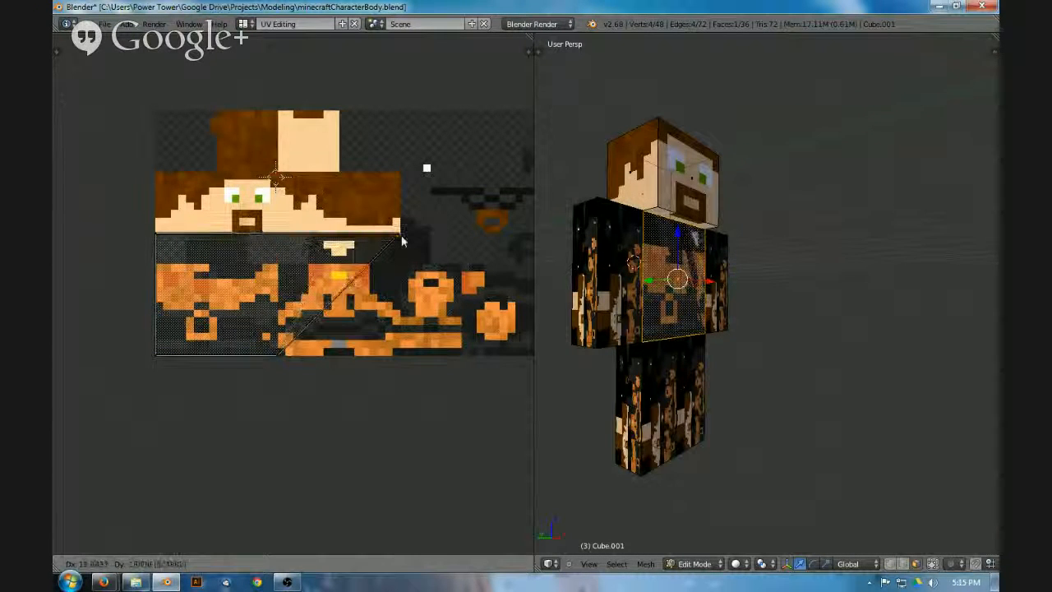
click(402, 241)
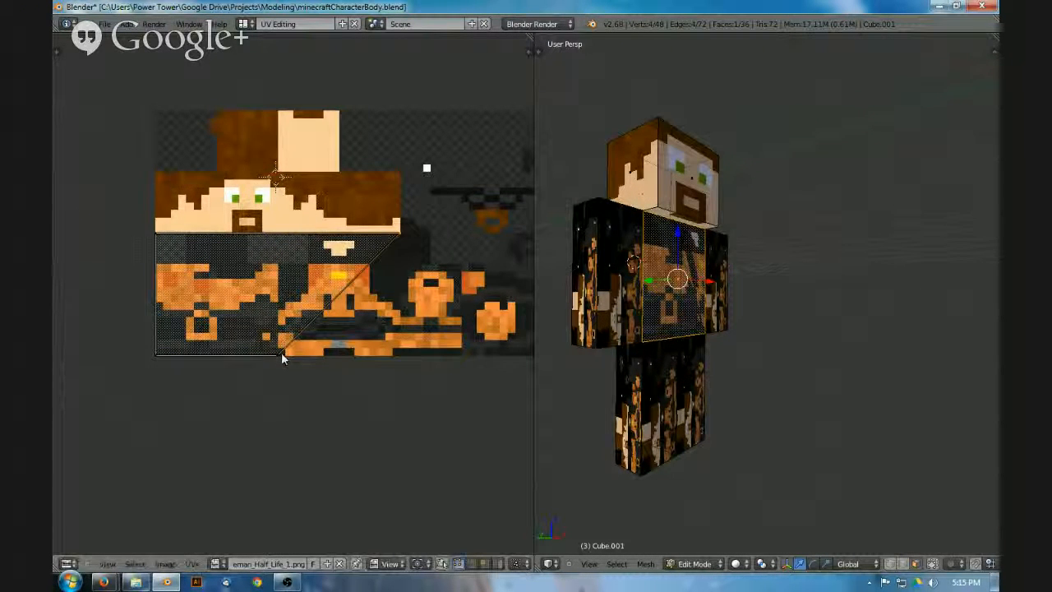
right_click(280, 355)
key(g)
click(400, 355)
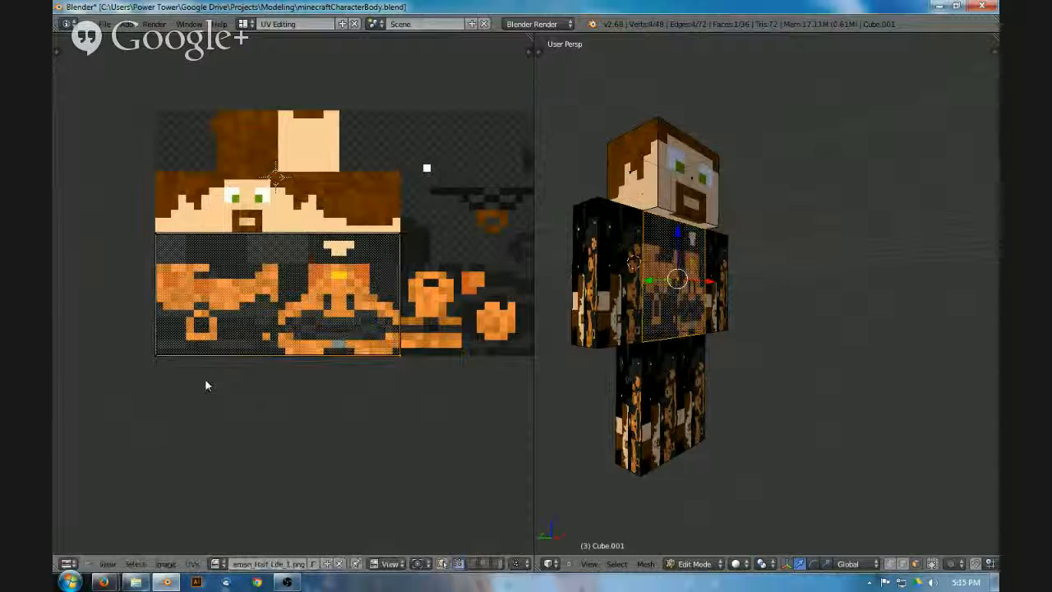
- Move the torso front face's two left UV corners onto the left edge of the chest patch and check the model
right_click(156, 356)
key(g)
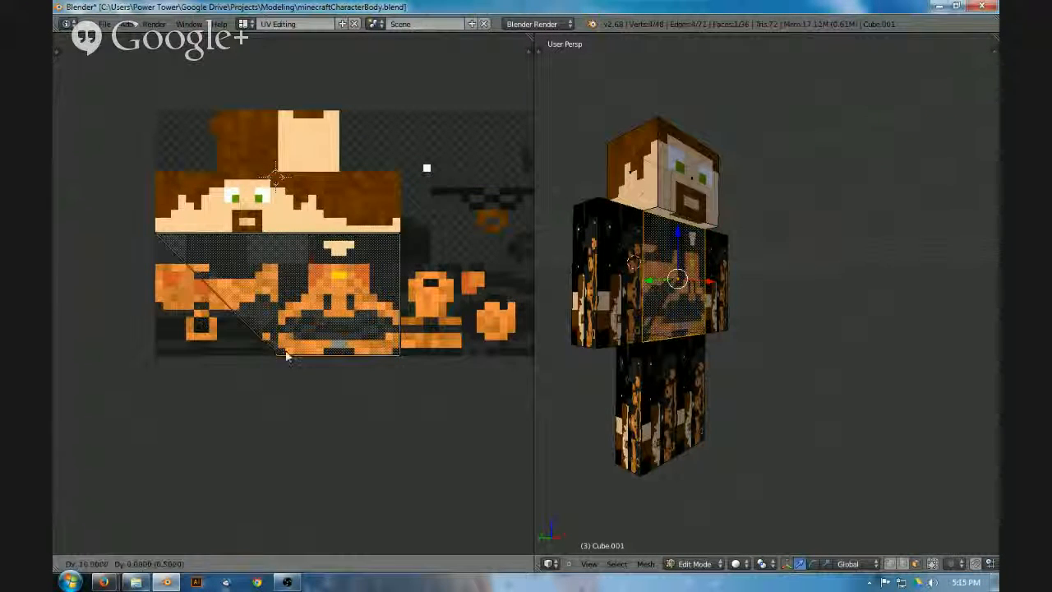
click(158, 239)
right_click(157, 240)
key(g)
click(284, 242)
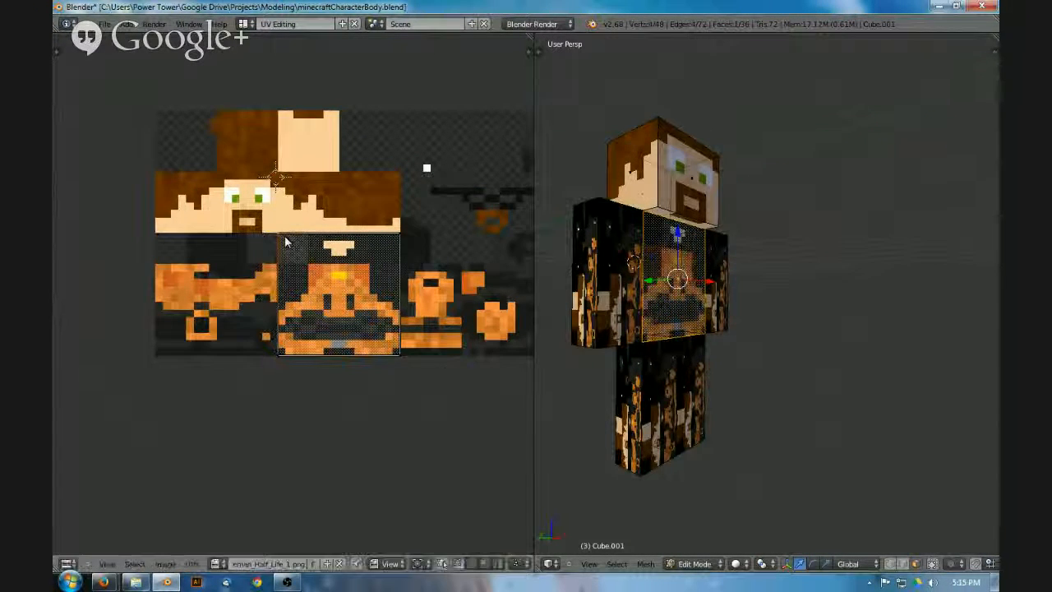
middle_drag(625, 411, 706, 343)
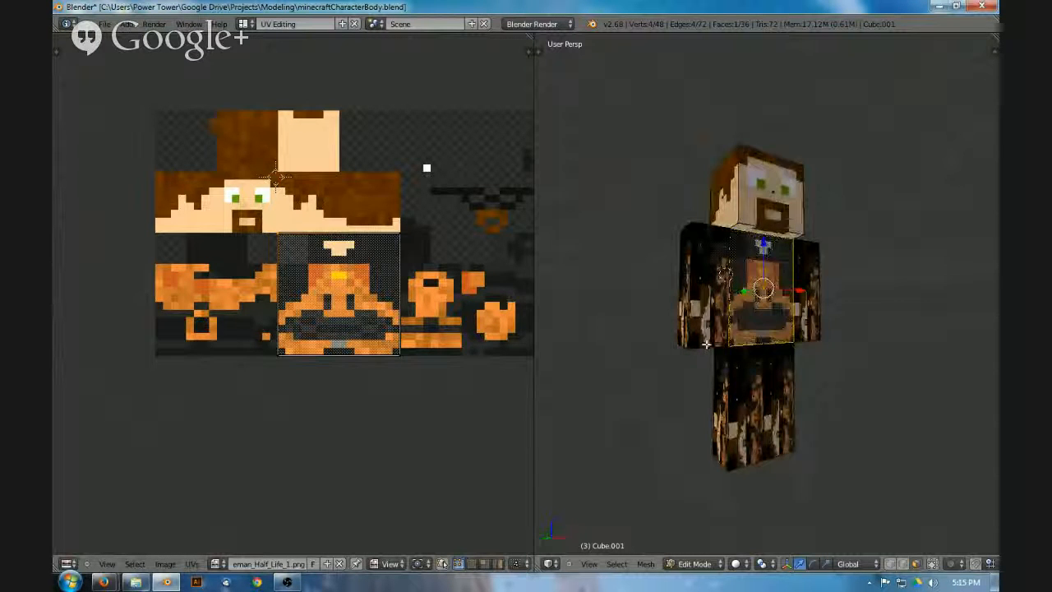
- Switch the model to wireframe display and select the torso's back face
key(z)
right_click(755, 323)
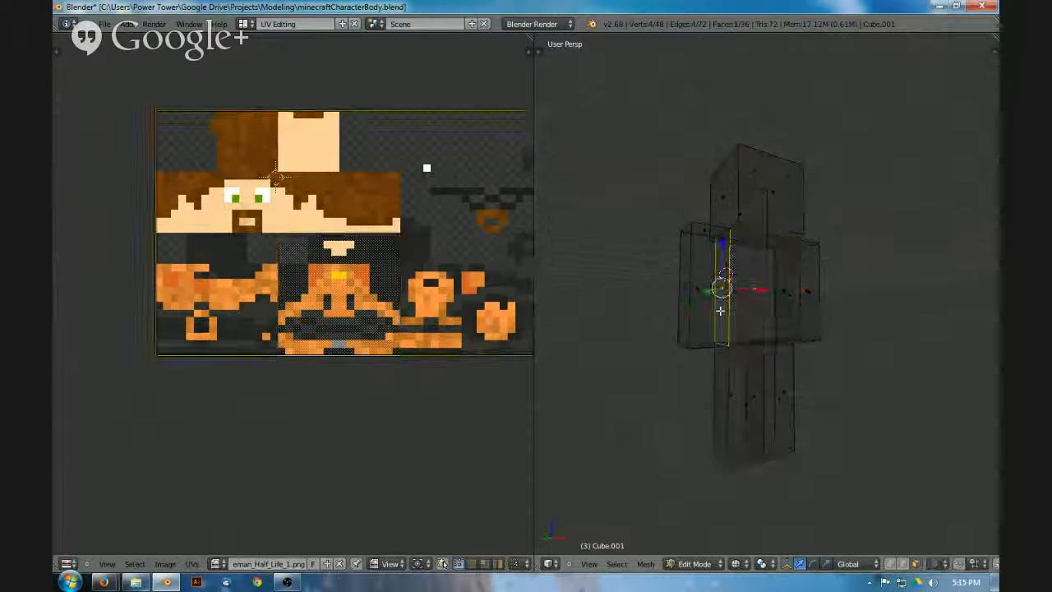
scroll(754, 323, up, 5)
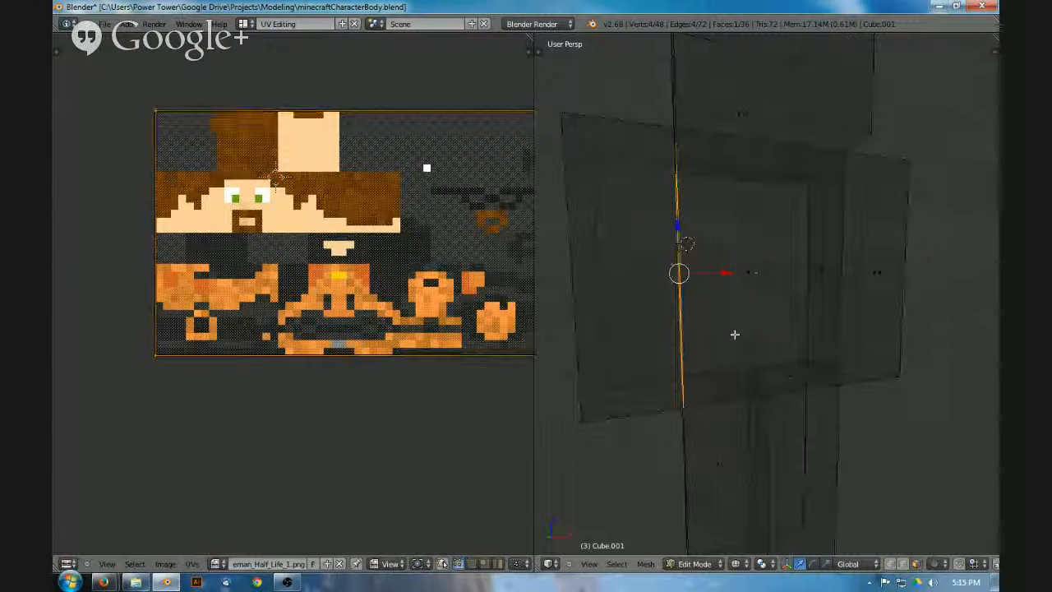
middle_drag(705, 336, 746, 349)
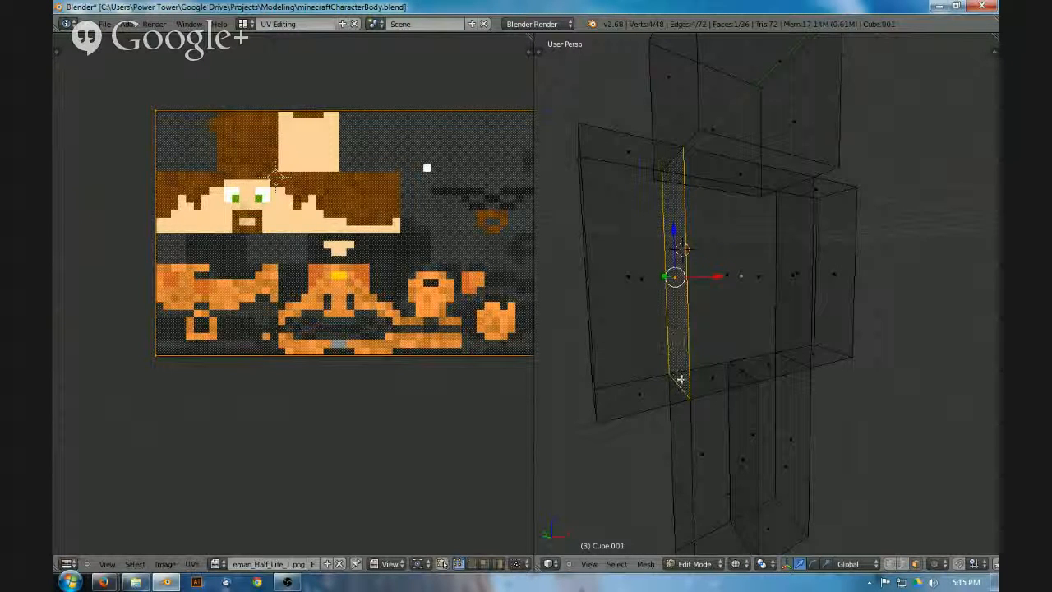
middle_drag(698, 409, 638, 403)
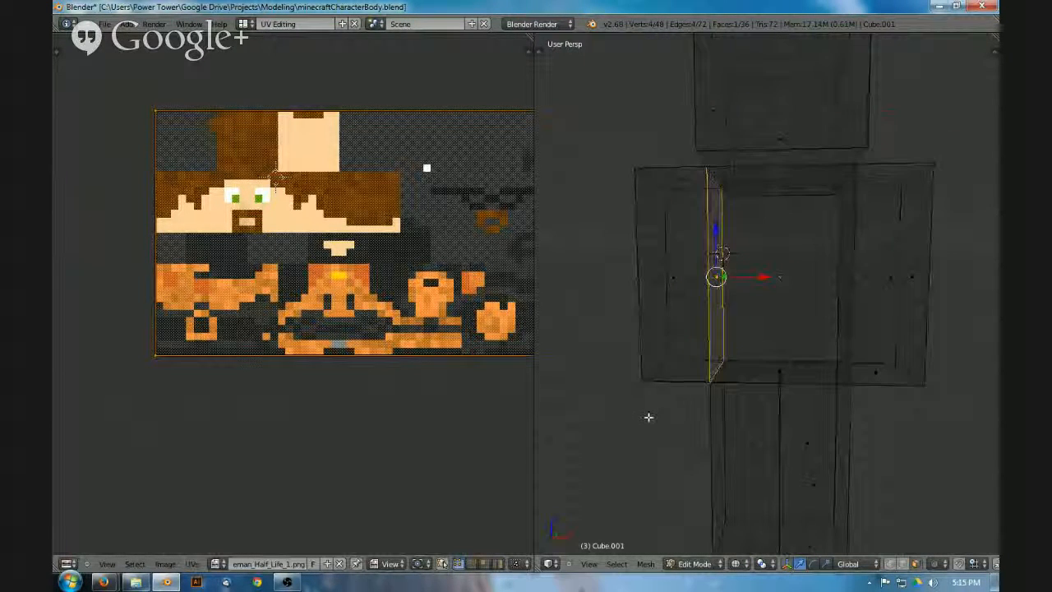
right_click(681, 371)
middle_drag(699, 414, 824, 334)
right_click(770, 328)
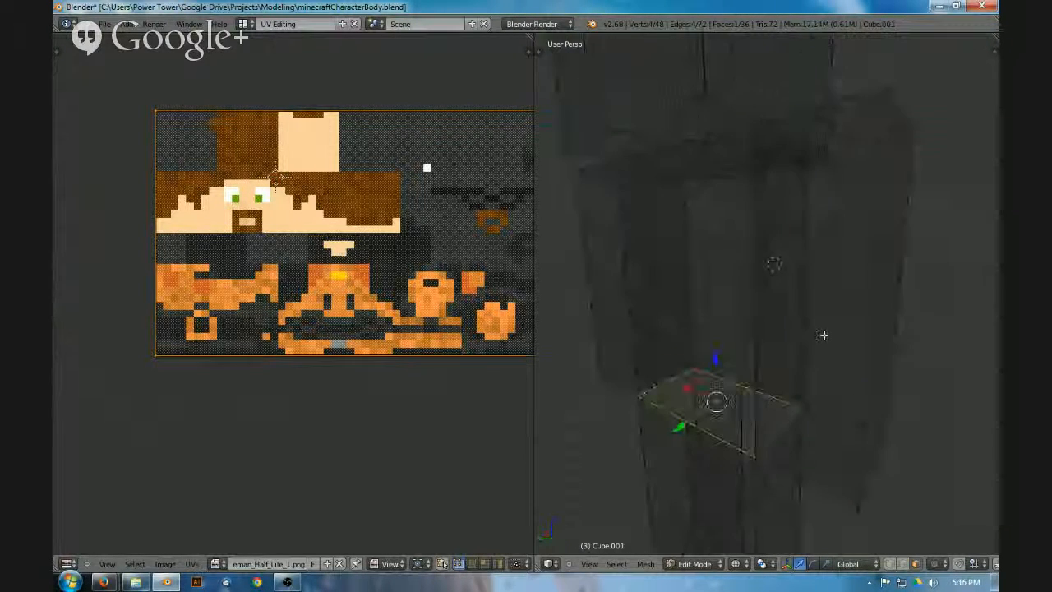
right_click(729, 298)
right_click(678, 298)
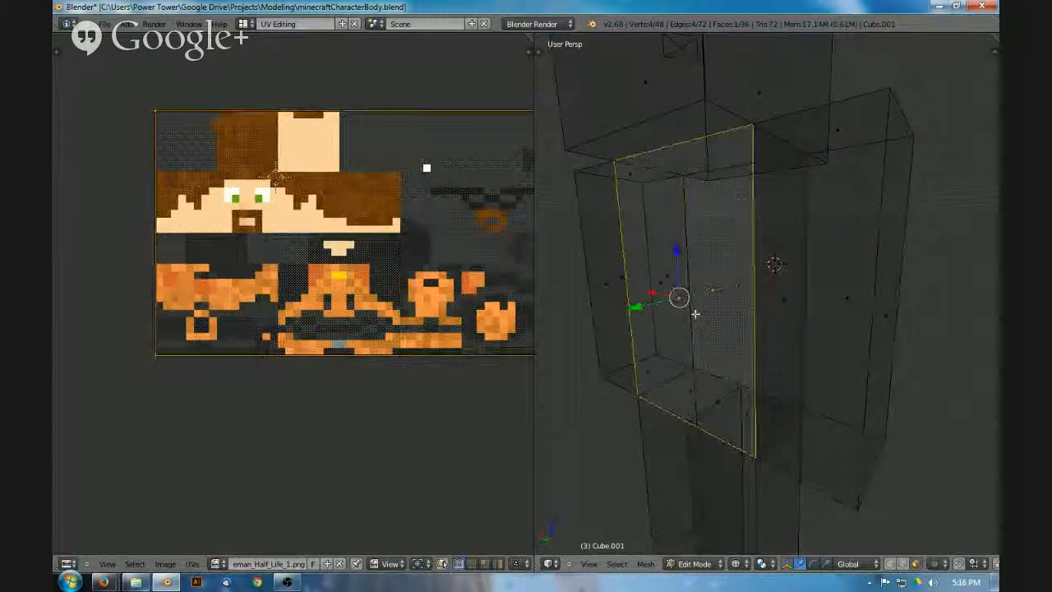
- Move the torso back face's two right UV corners onto the right edge of the narrow patch beside the chest patch
scroll(459, 310, down, 1)
middle_drag(447, 284, 364, 271)
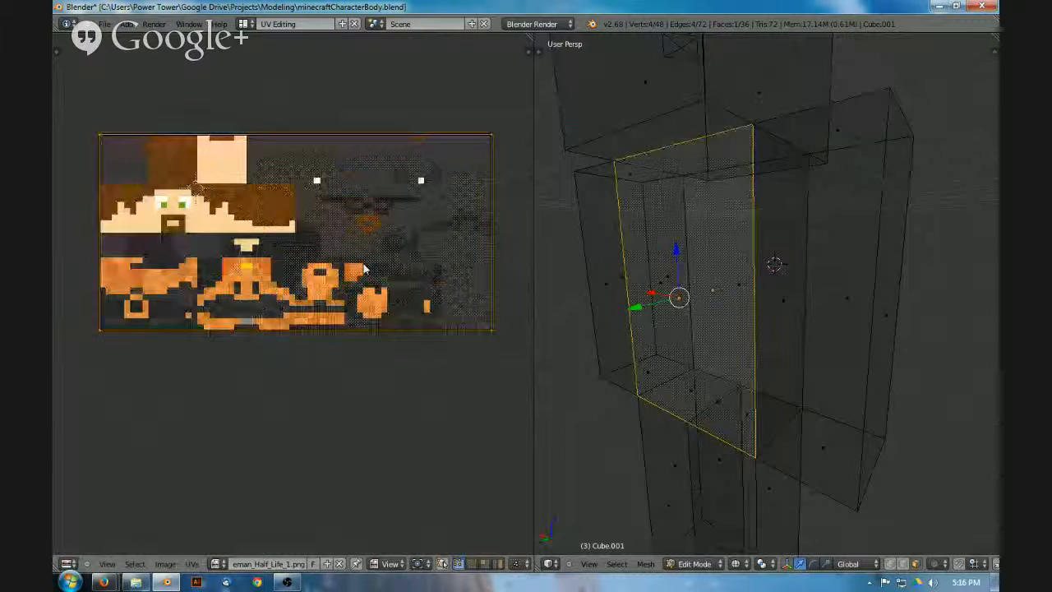
right_click(491, 138)
key(g)
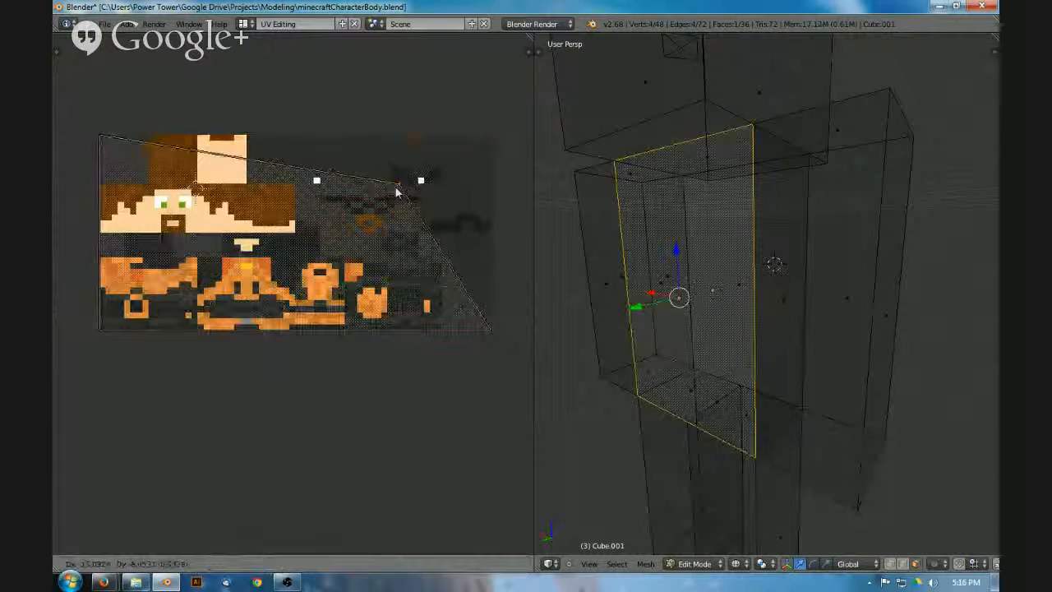
click(428, 300)
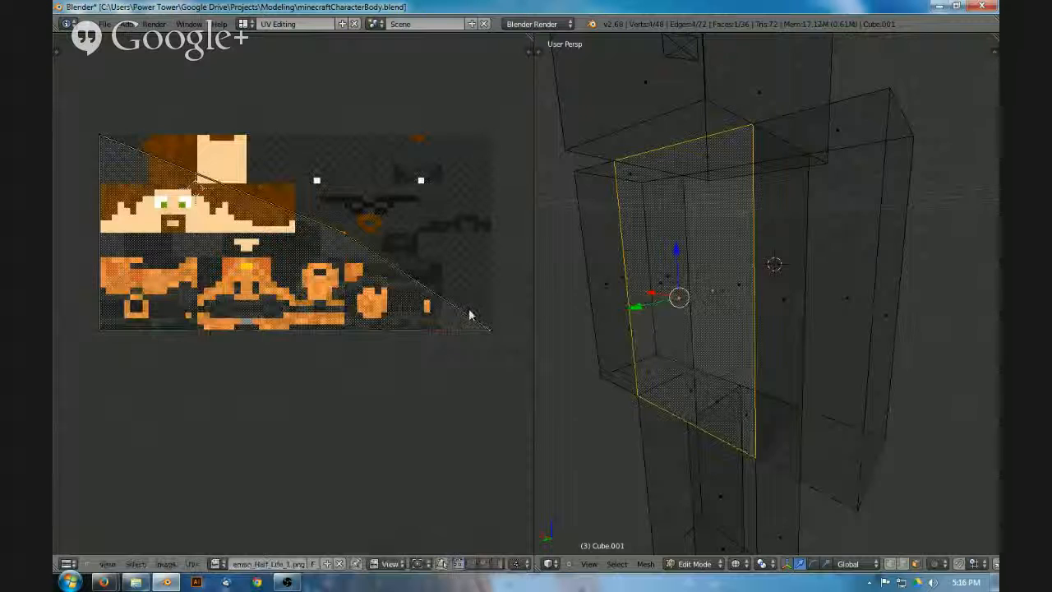
key(g)
click(345, 332)
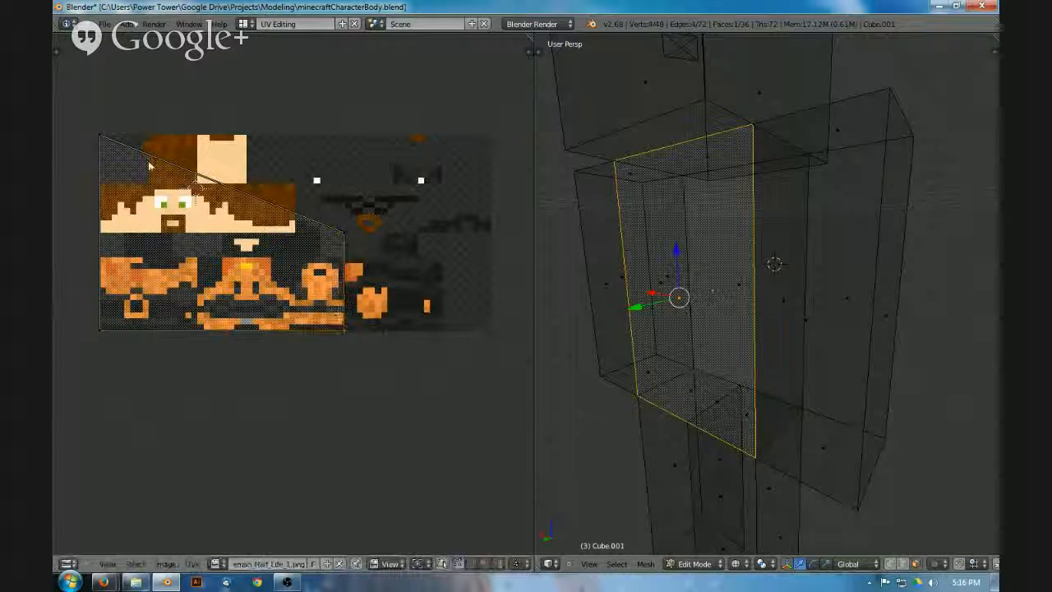
- Move the back face's two left UV corners onto the left edge of the same narrow patch
right_click(105, 139)
key(g)
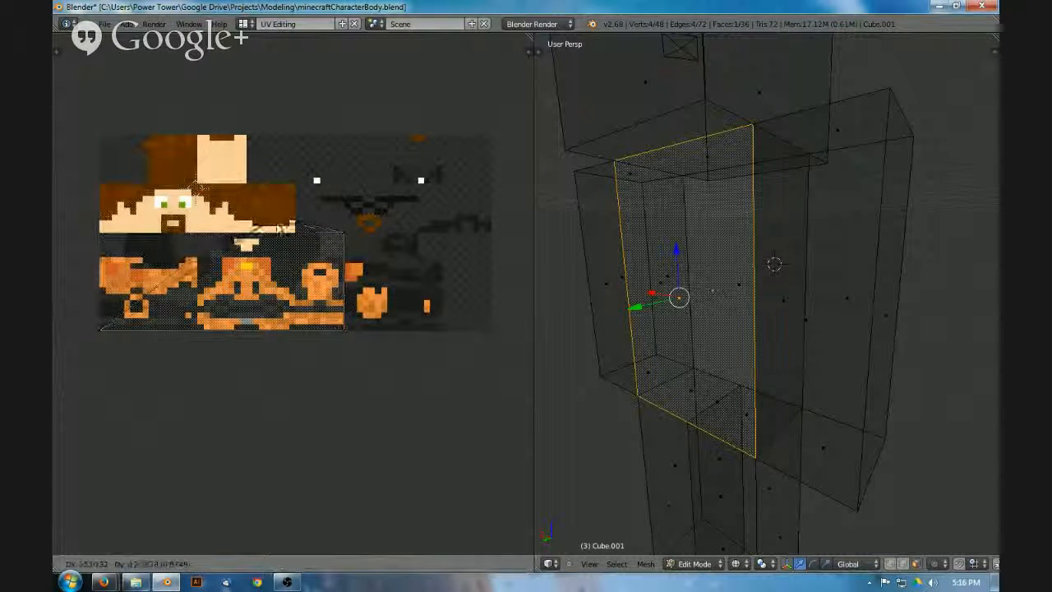
click(218, 308)
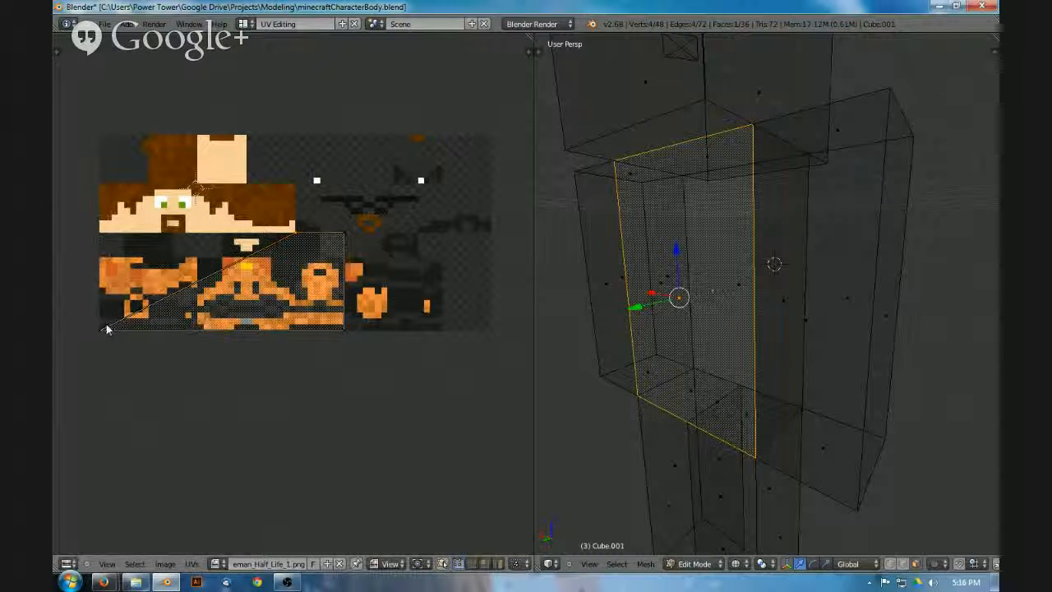
key(g)
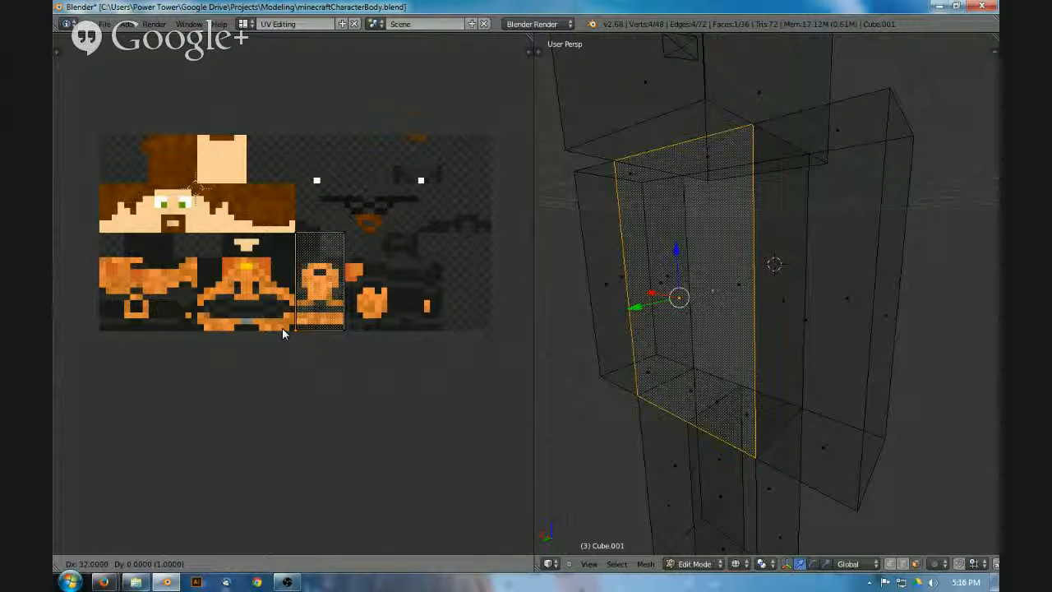
click(282, 328)
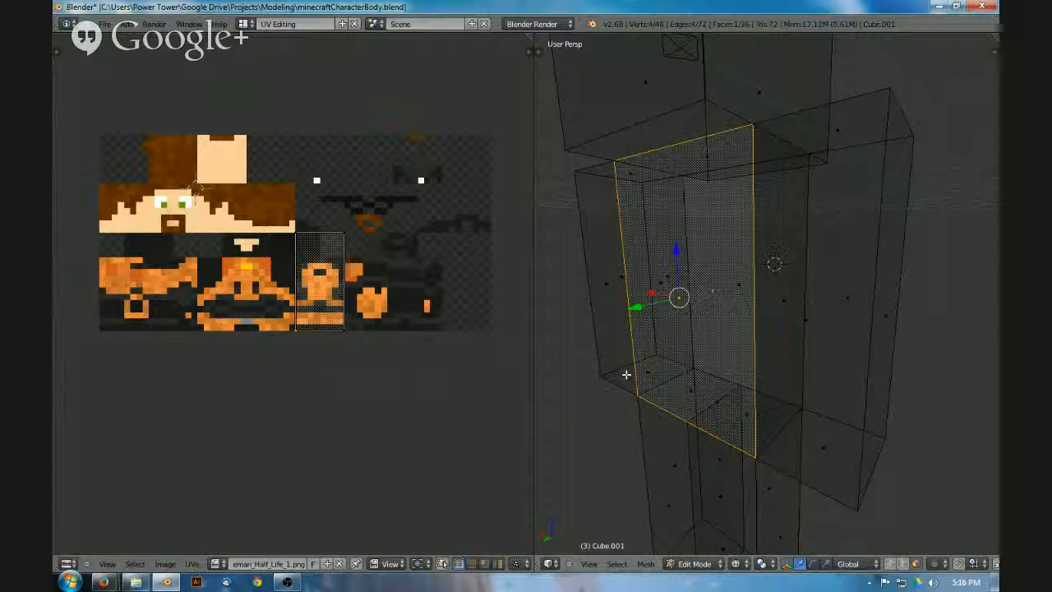
- Return the model to textured display and rotate all UV corners of the torso's back face by 270 degrees
key(z)
scroll(679, 368, down, 1)
middle_drag(678, 368, 723, 365)
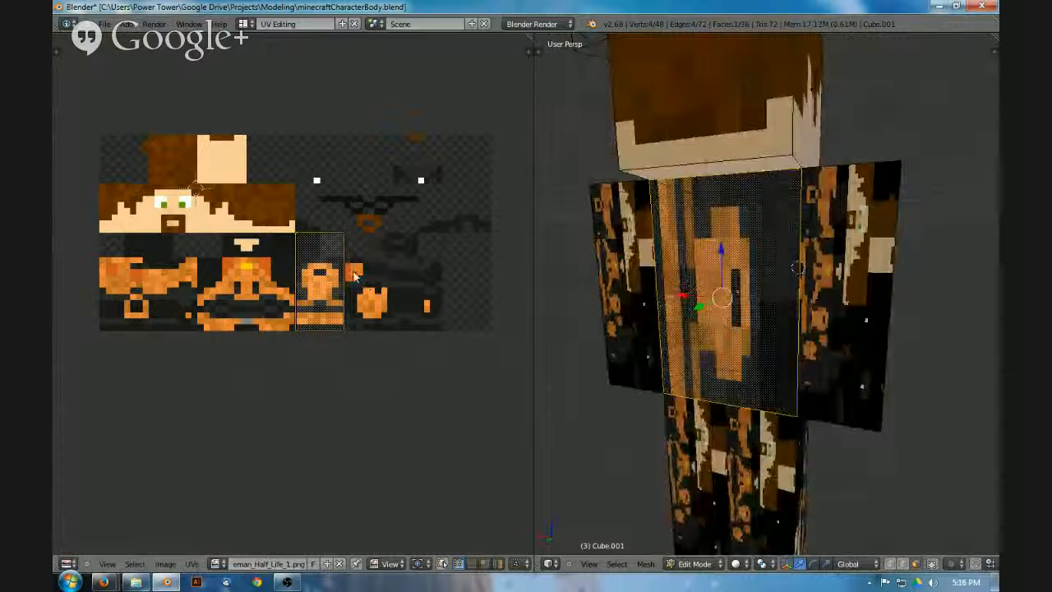
text(ar270)
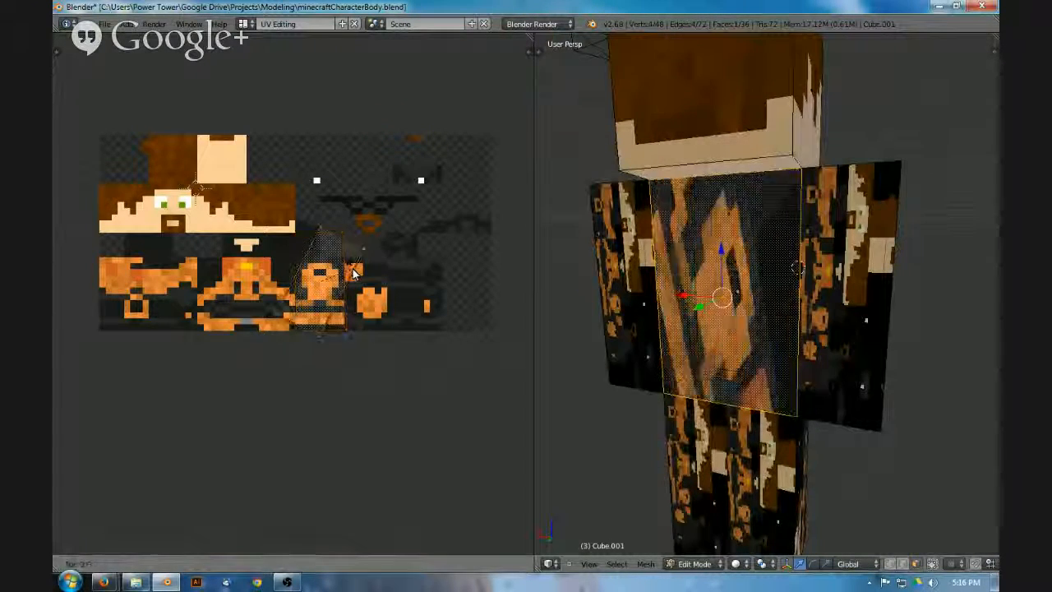
text(-)
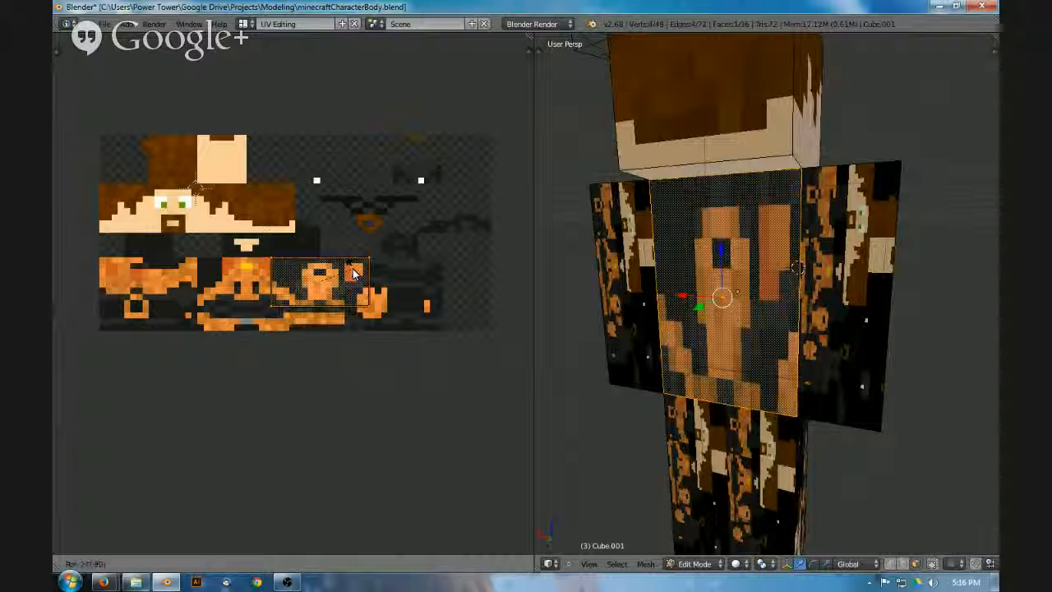
key(Return)
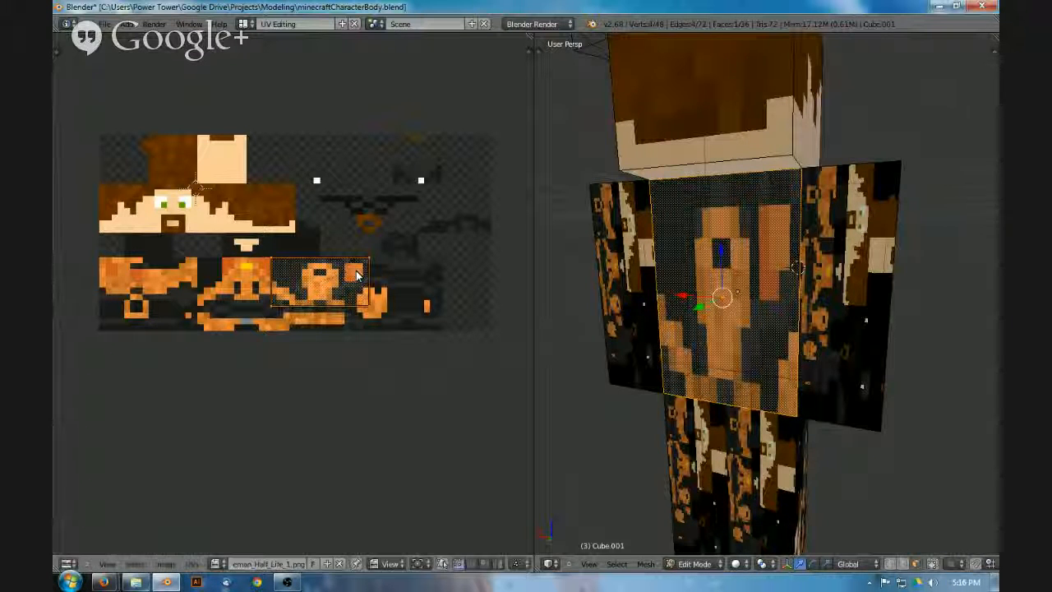
- Move the back face's two lower UV corners down to the texture's bottom edge and check the model from the front
middle_drag(548, 349, 514, 339)
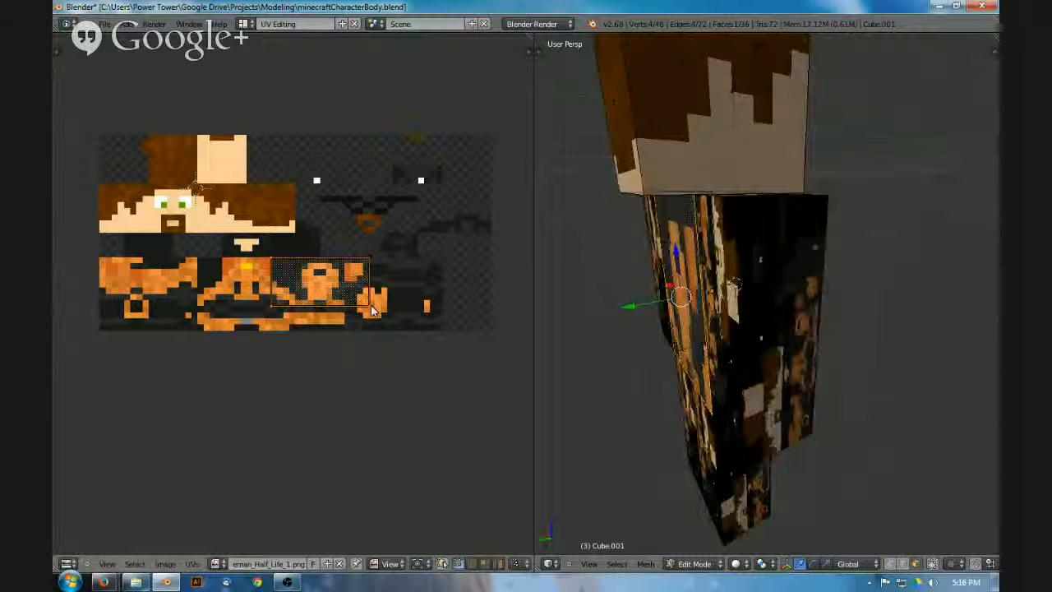
key(g)
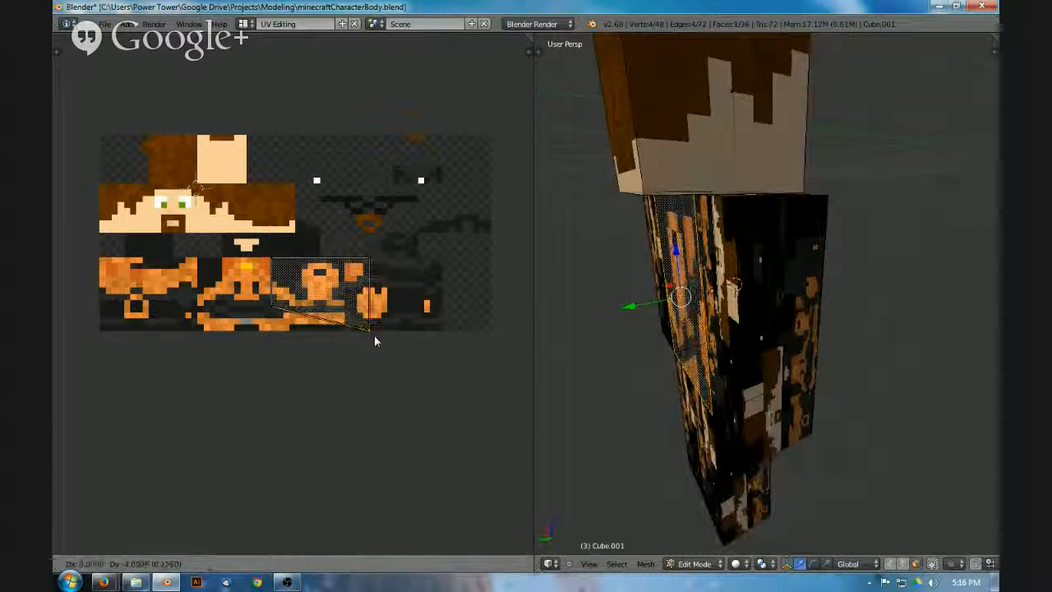
click(374, 334)
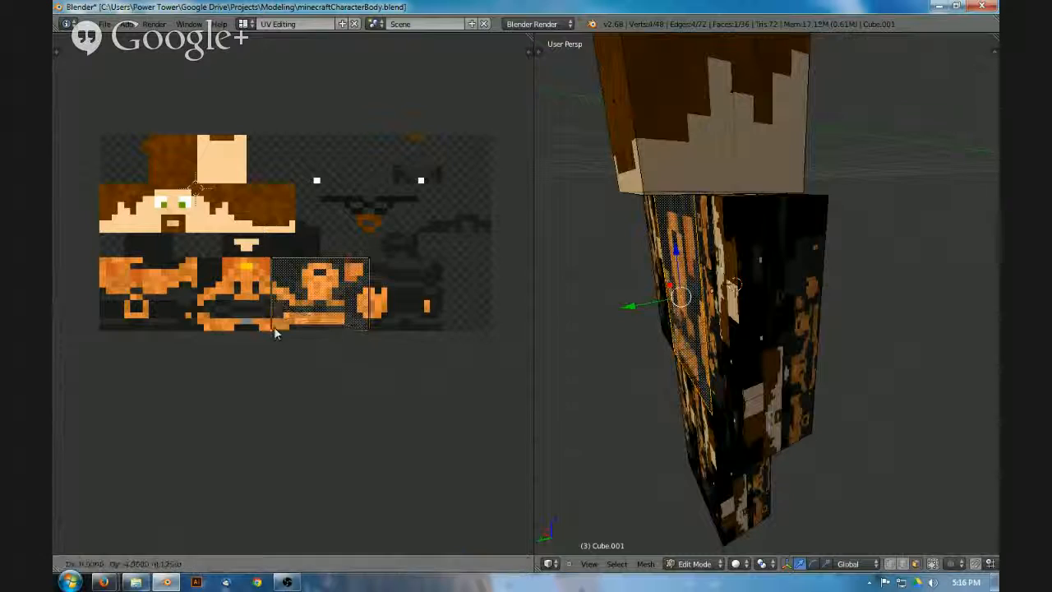
middle_drag(608, 300, 715, 288)
scroll(493, 305, up, 3)
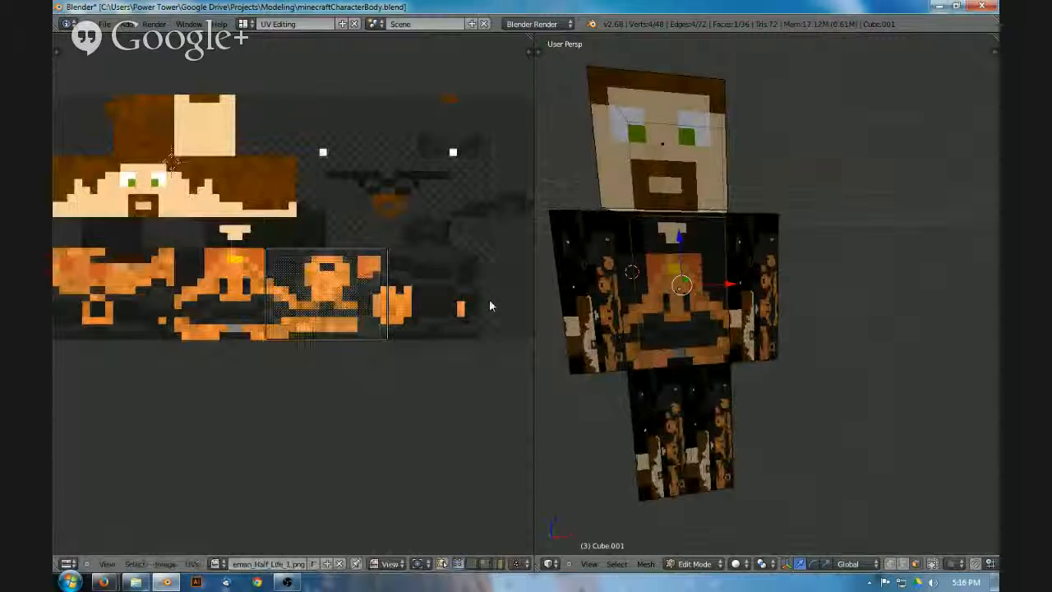
middle_drag(457, 299, 495, 300)
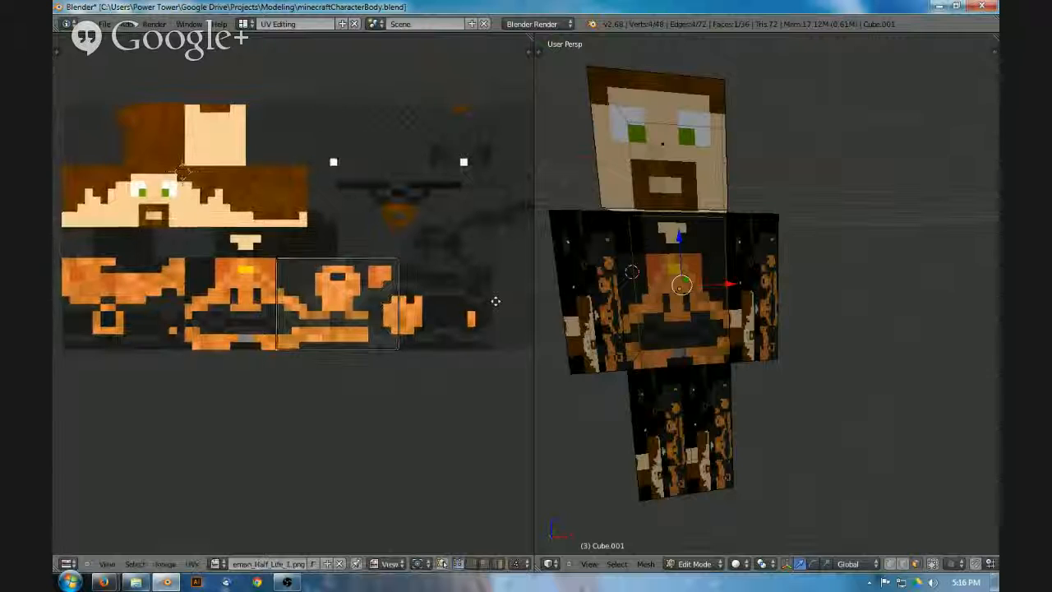
middle_drag(618, 325, 674, 333)
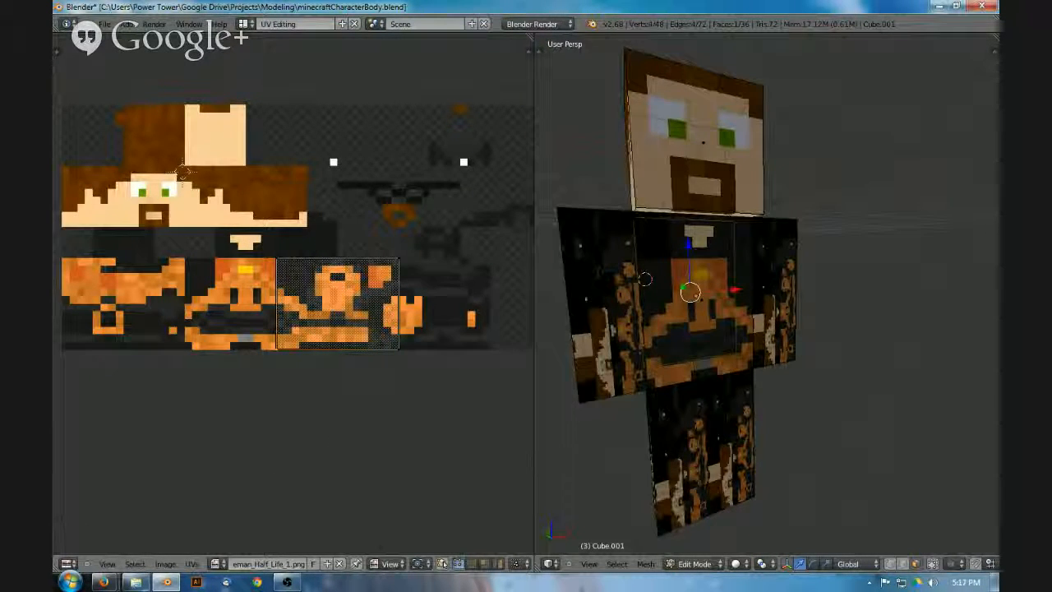